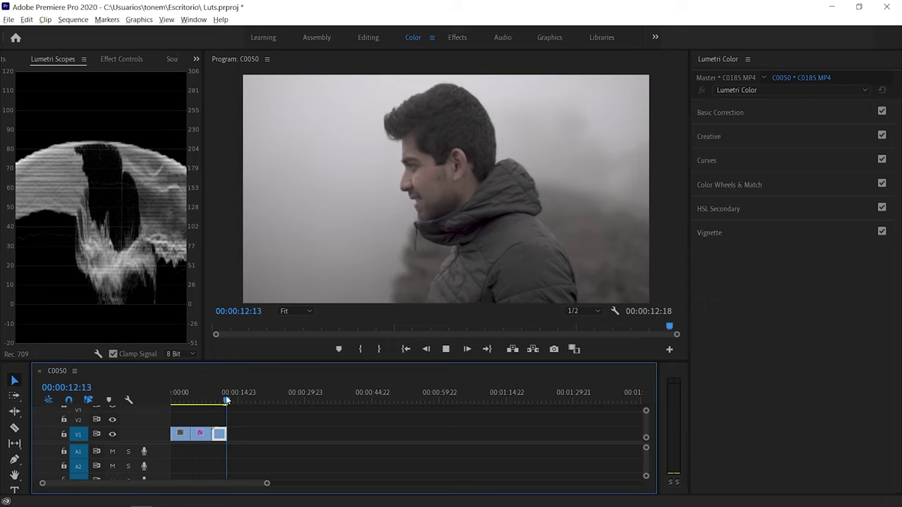
Select the forest clip C0197 on V1 and expand its Basic Correction settings.
click(218, 394)
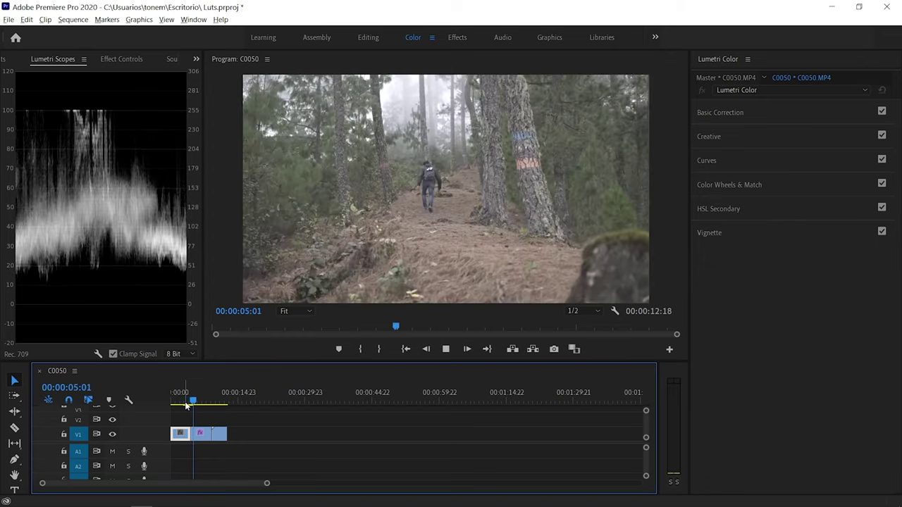
click(204, 442)
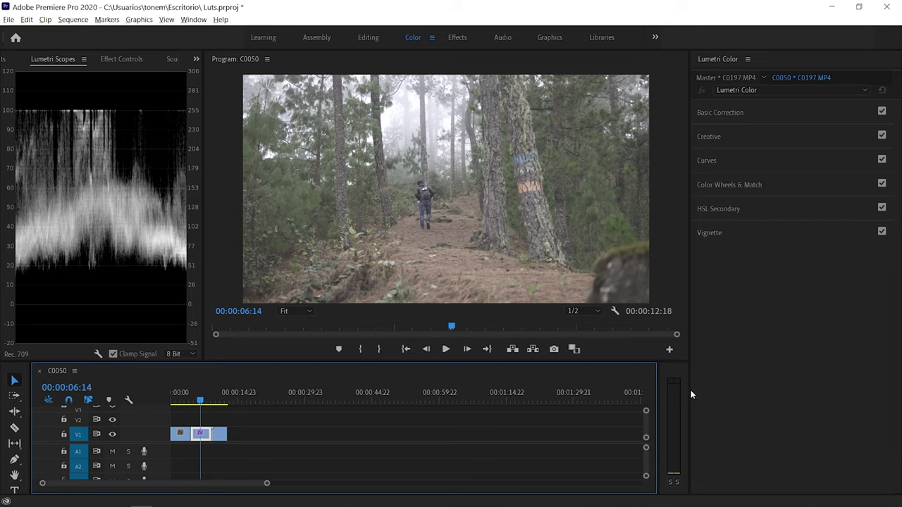
click(744, 112)
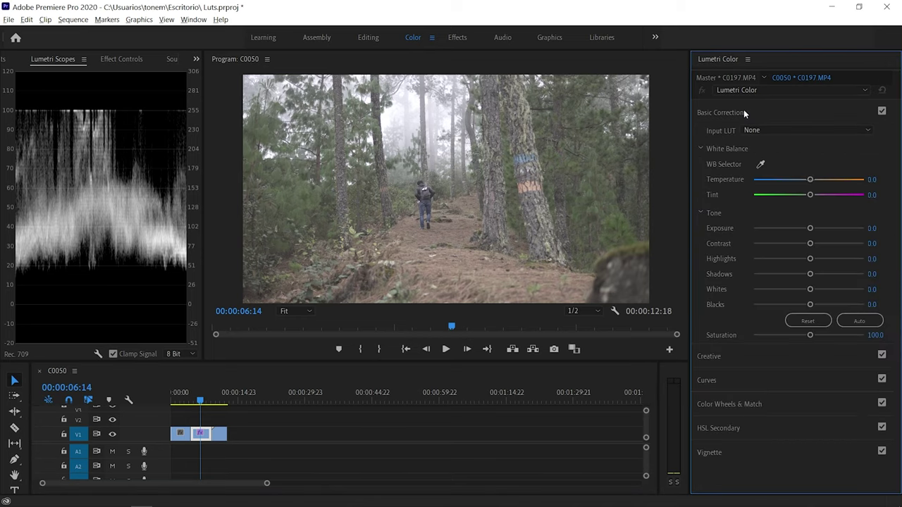
White-balance C0050 by sampling its sky (Temperature -1.3, Tint -0.8), then move to C0197.
click(761, 164)
click(389, 119)
drag(428, 333, 298, 333)
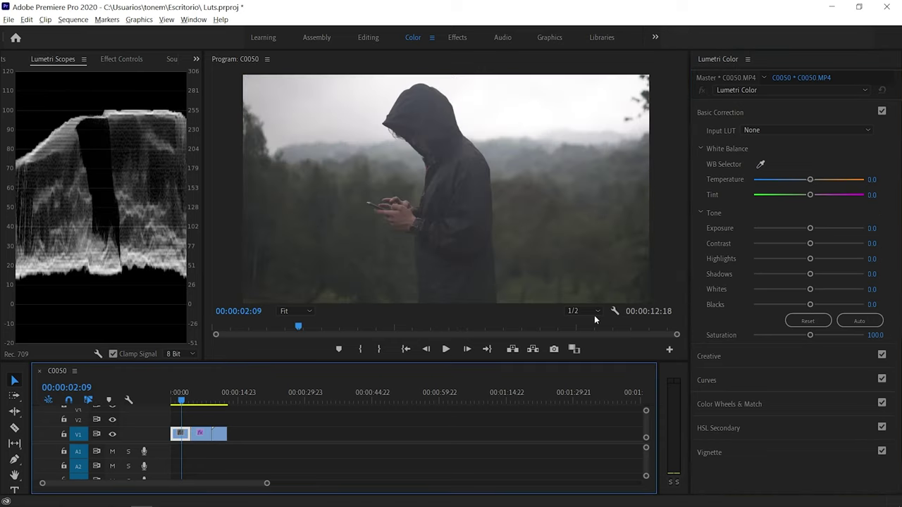
click(760, 165)
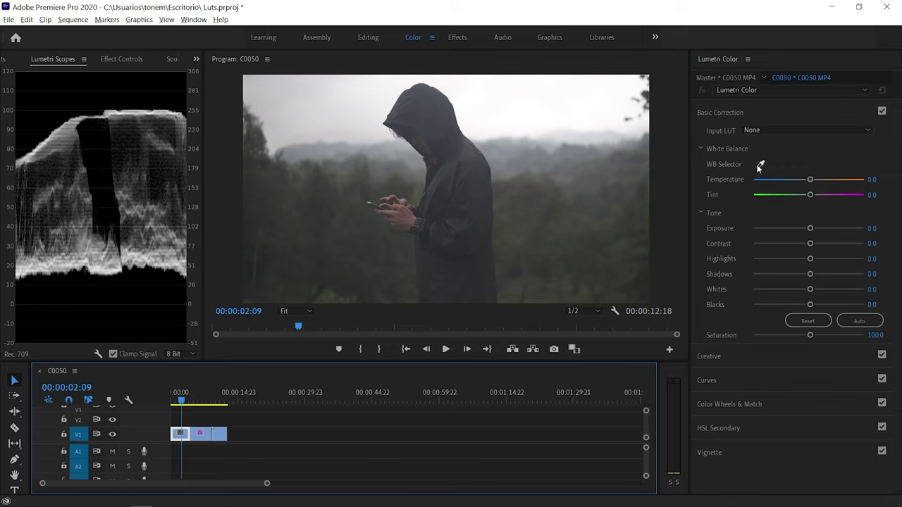
click(472, 124)
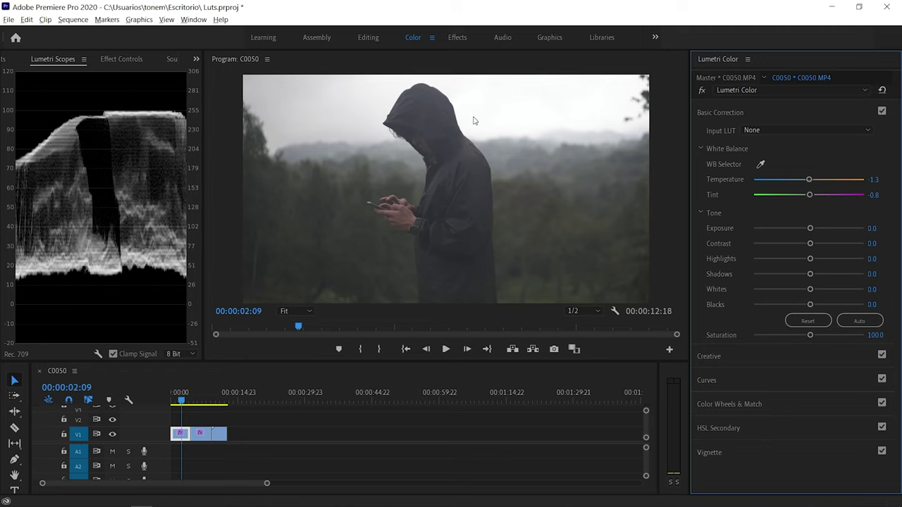
click(195, 395)
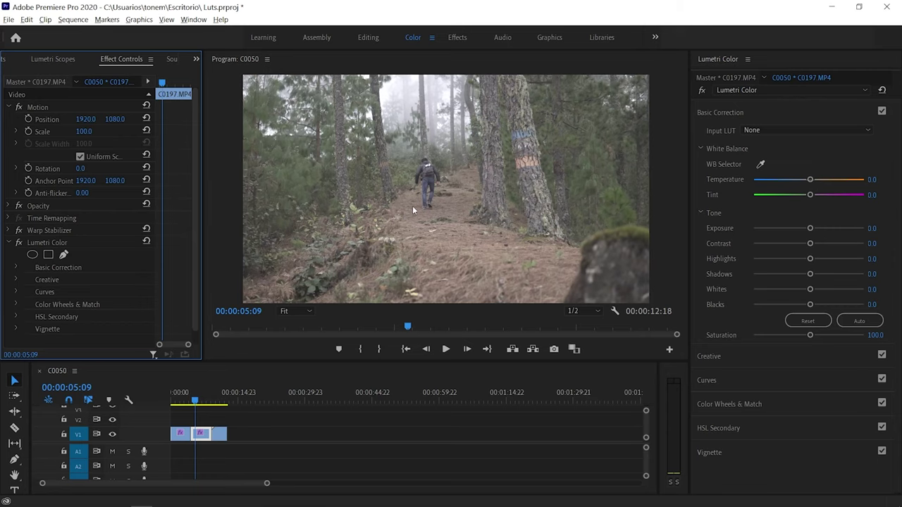
Show the Lumetri Scopes waveform and return the playhead to the forest clip C0197.
click(52, 62)
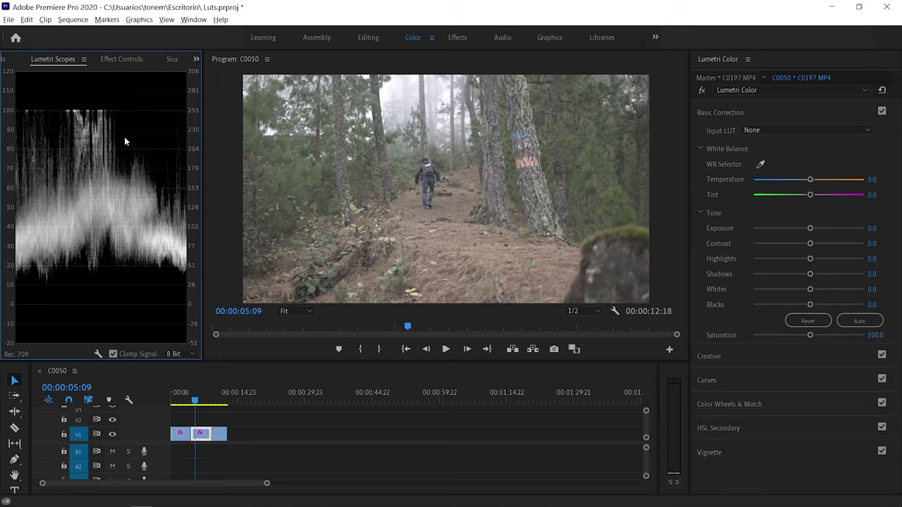
click(193, 20)
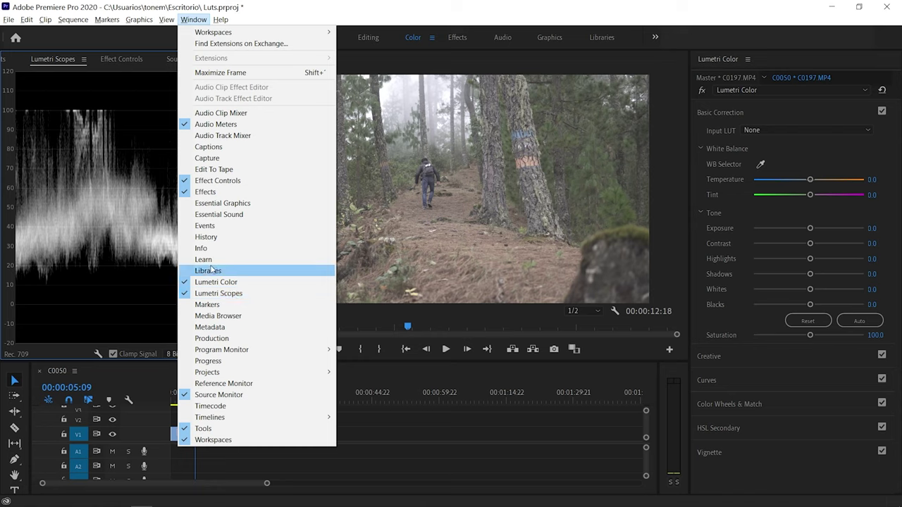
click(256, 293)
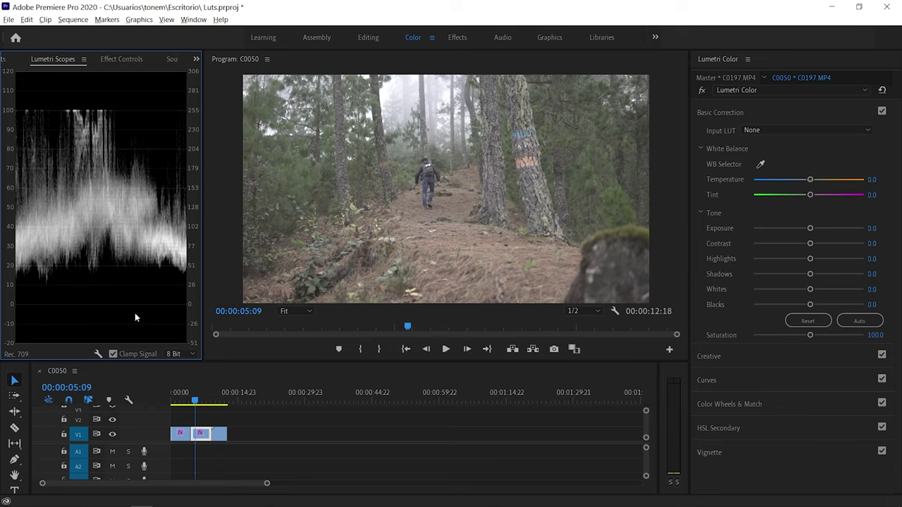
click(222, 398)
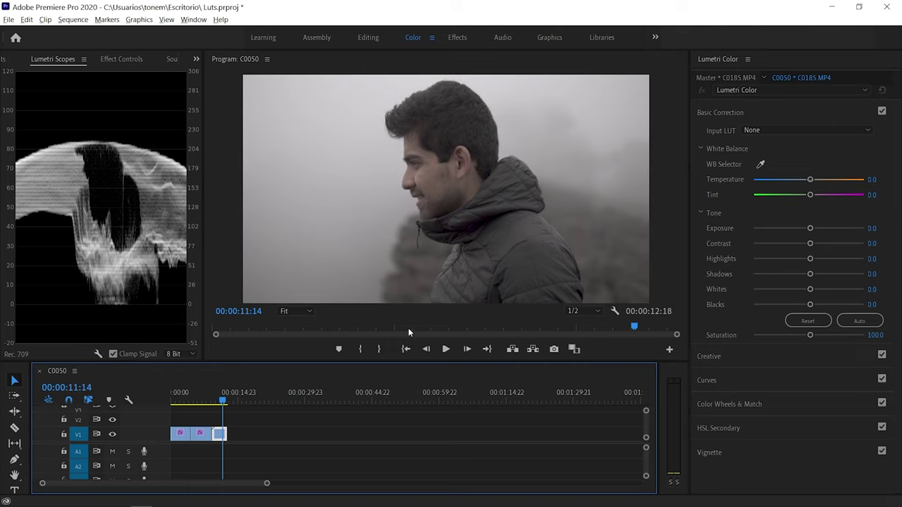
click(207, 398)
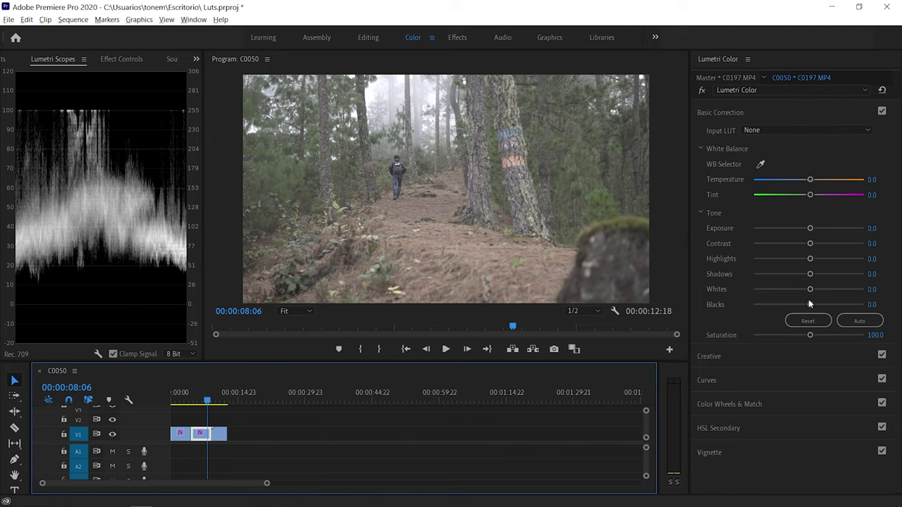
Lower Blacks to -36.5 and Whites to -29.1.
drag(809, 304, 788, 321)
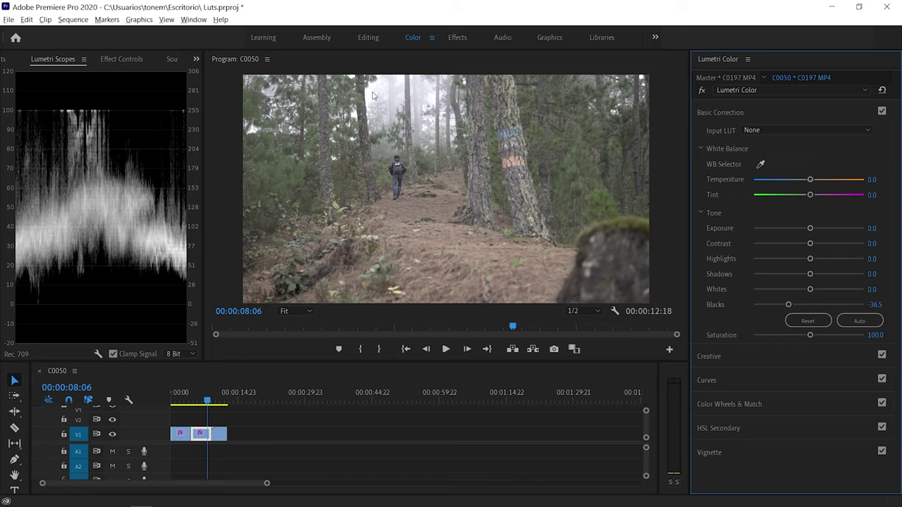
drag(811, 289, 788, 293)
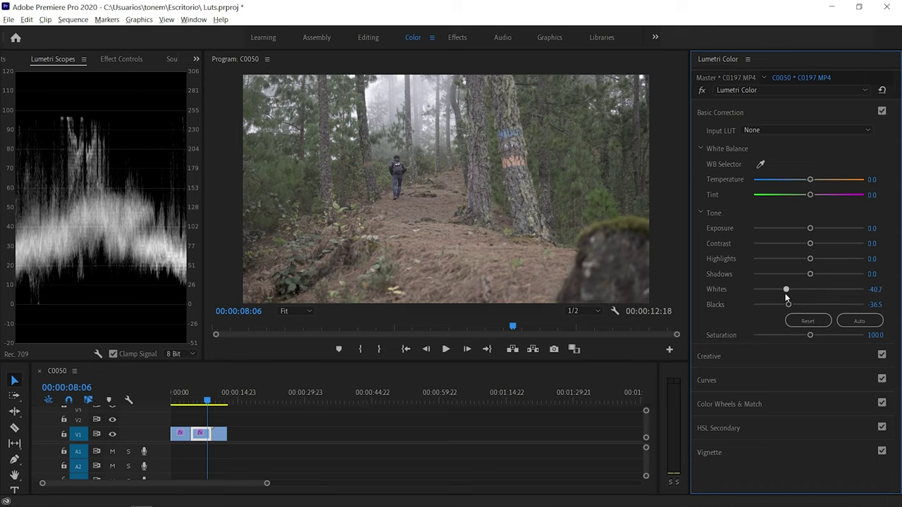
drag(790, 295, 791, 294)
Set Saturation to 135.0.
drag(810, 335, 827, 337)
double_click(837, 336)
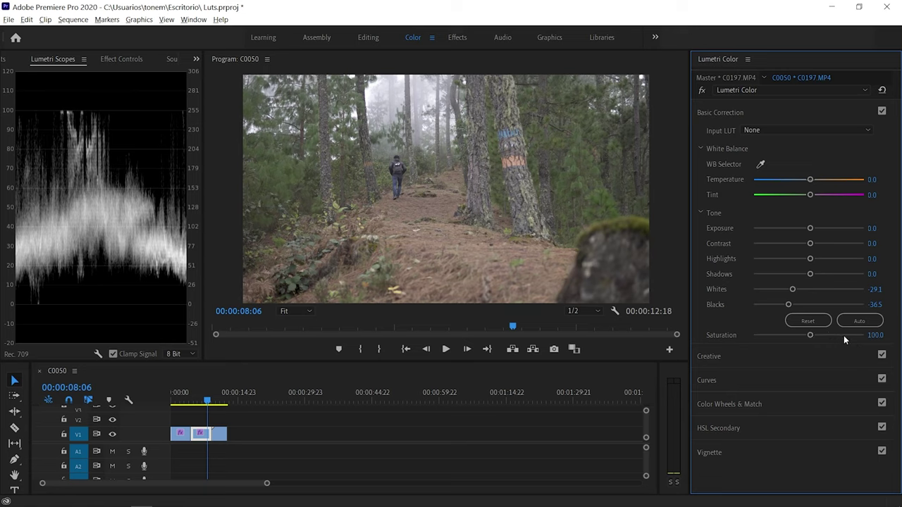
click(875, 336)
text(135)
key(Return)
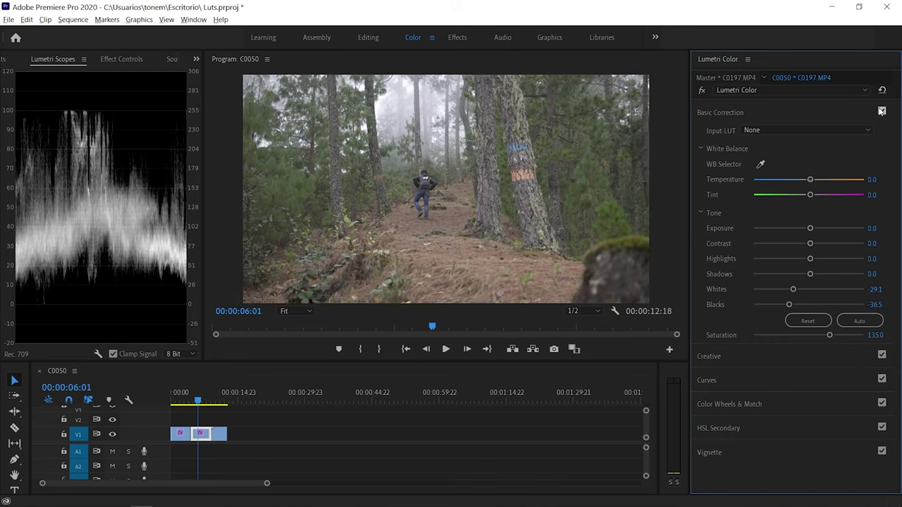
Compare Basic Correction off and on, then apply another Lumetri Color found by searching 'lumetri c'.
click(881, 111)
click(880, 111)
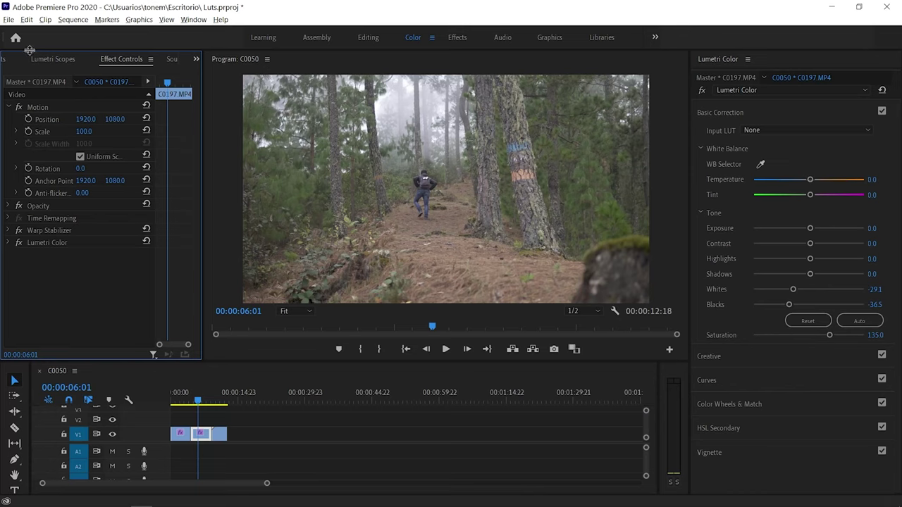
click(35, 58)
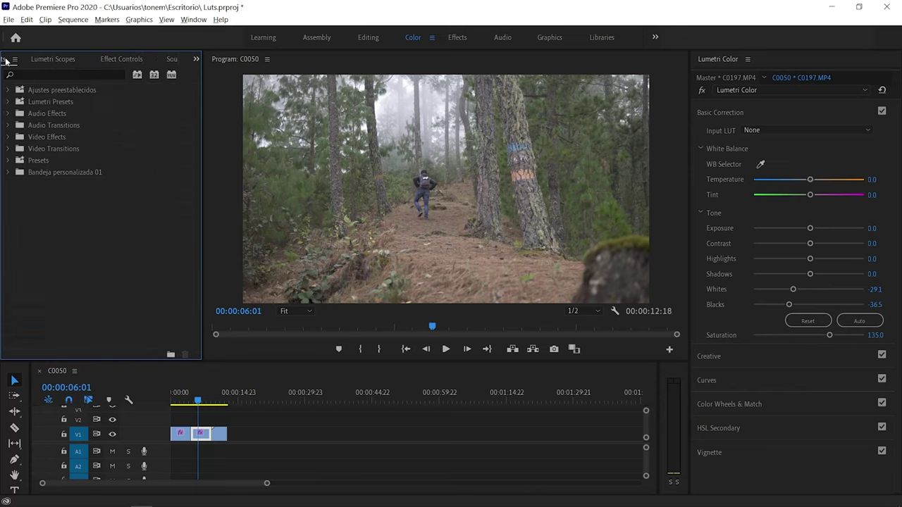
click(55, 74)
text(lumetri c)
drag(59, 160, 201, 433)
Choose which Lumetri Color instance to edit from the Lumetri Color panel's effect list.
click(161, 59)
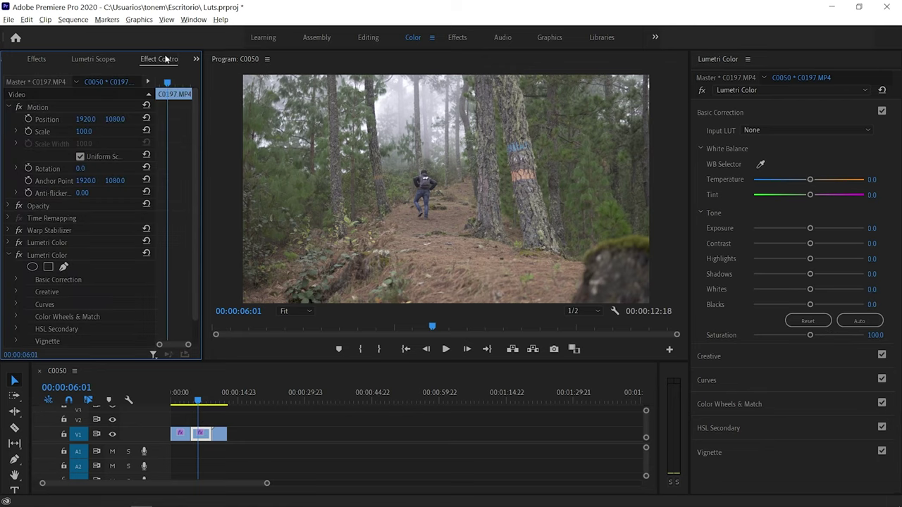
click(8, 256)
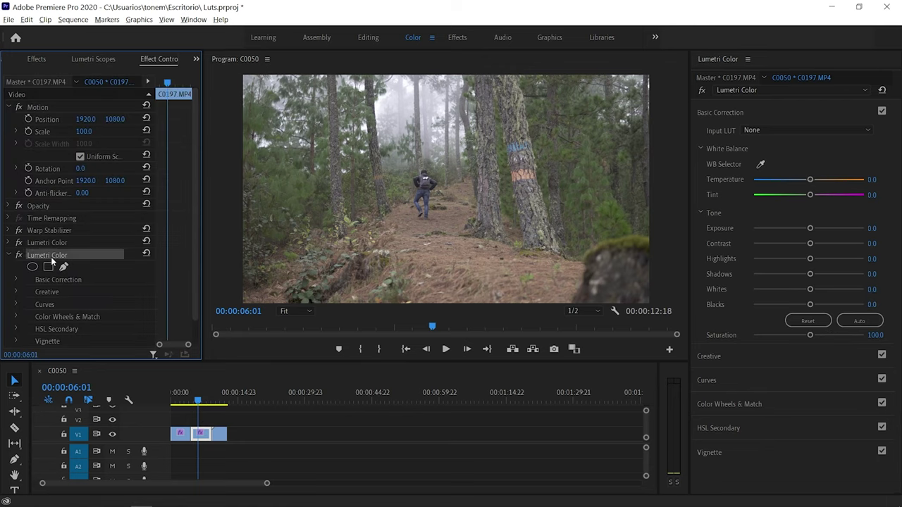
click(769, 94)
click(768, 90)
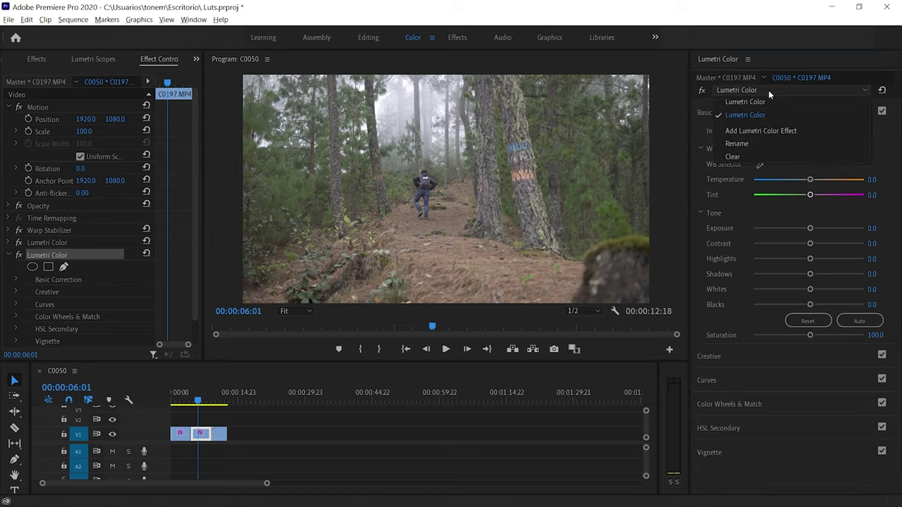
click(764, 102)
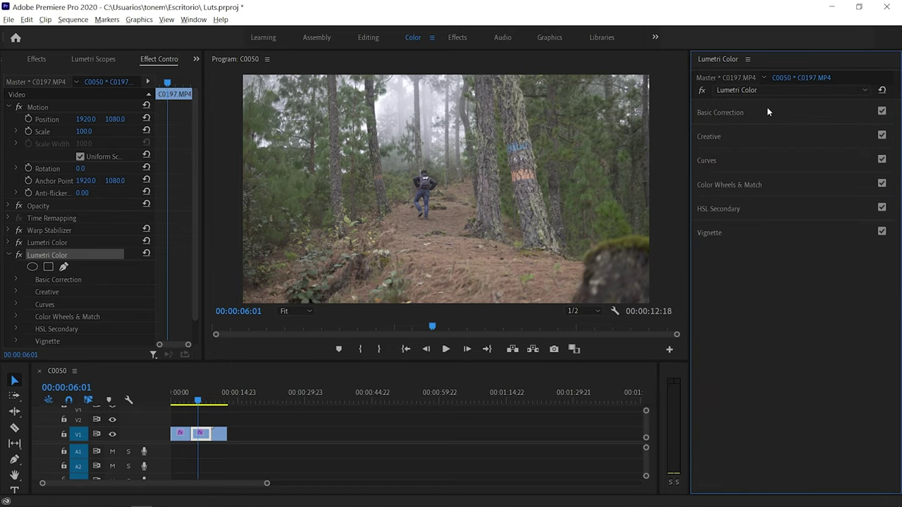
Expand Curves and bend the RGB curve into an S, lowering shadows and lifting highlights.
click(745, 162)
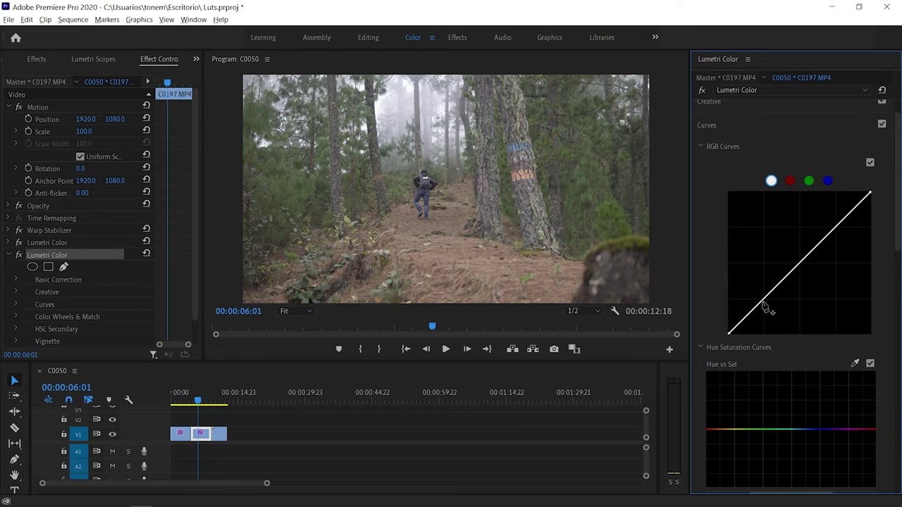
drag(763, 303, 769, 305)
drag(832, 240, 836, 223)
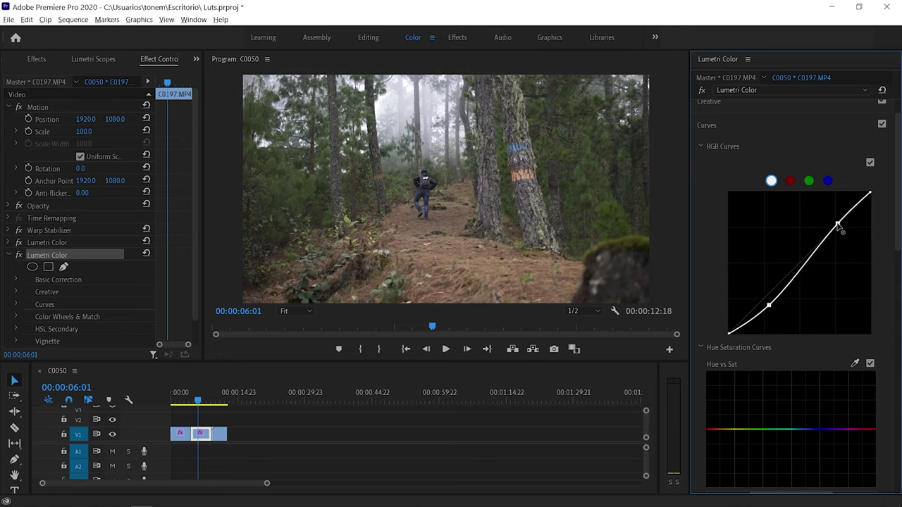
scroll(868, 260, down, 3)
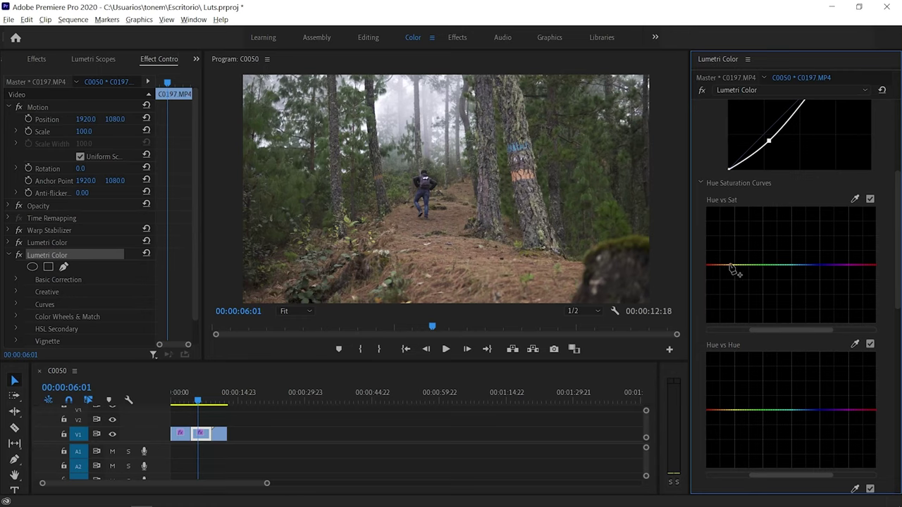
Anchor yellow and magenta on Hue vs Sat and pull greens and blues down.
click(734, 266)
click(851, 266)
drag(815, 266, 815, 334)
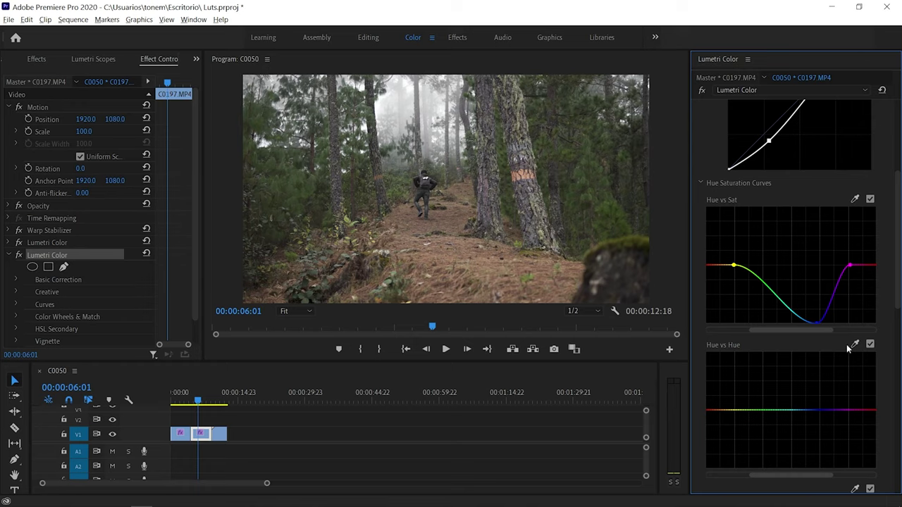
click(760, 276)
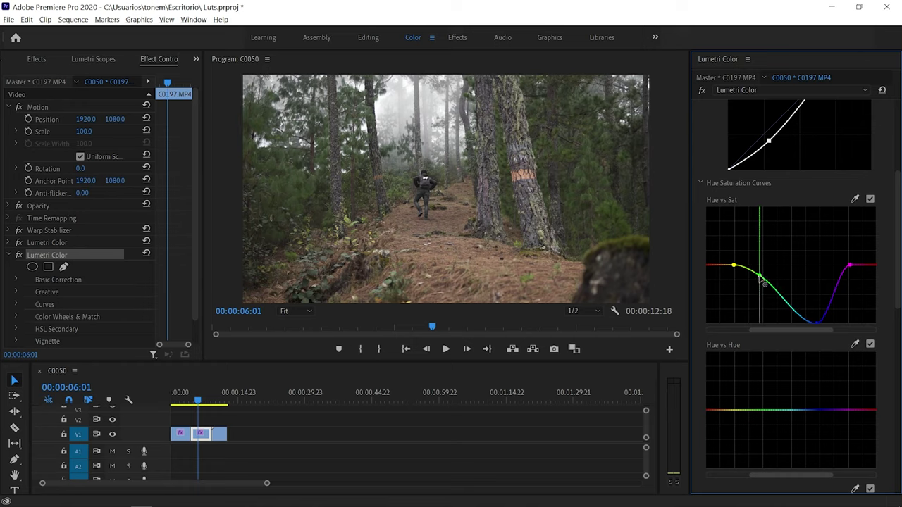
drag(762, 282, 752, 318)
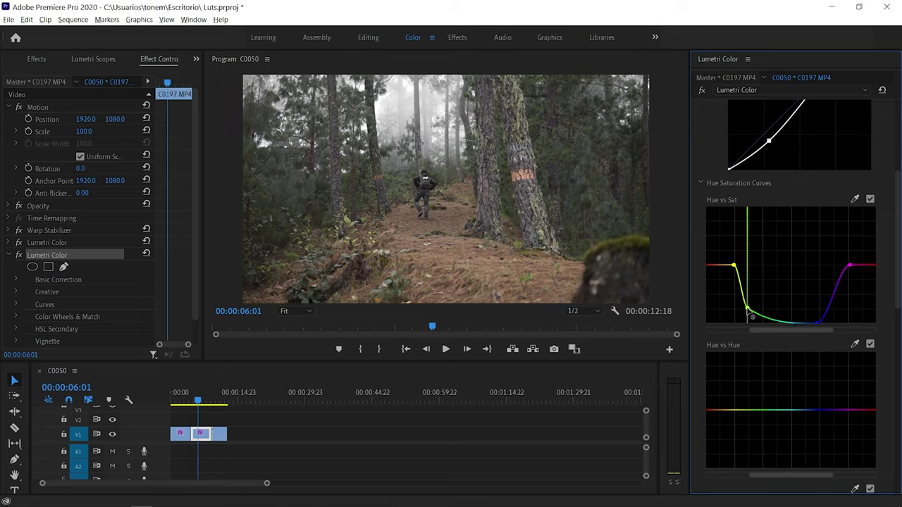
Raise the red end of the Hue vs Sat curve, anchoring at orange instead of yellow.
click(721, 266)
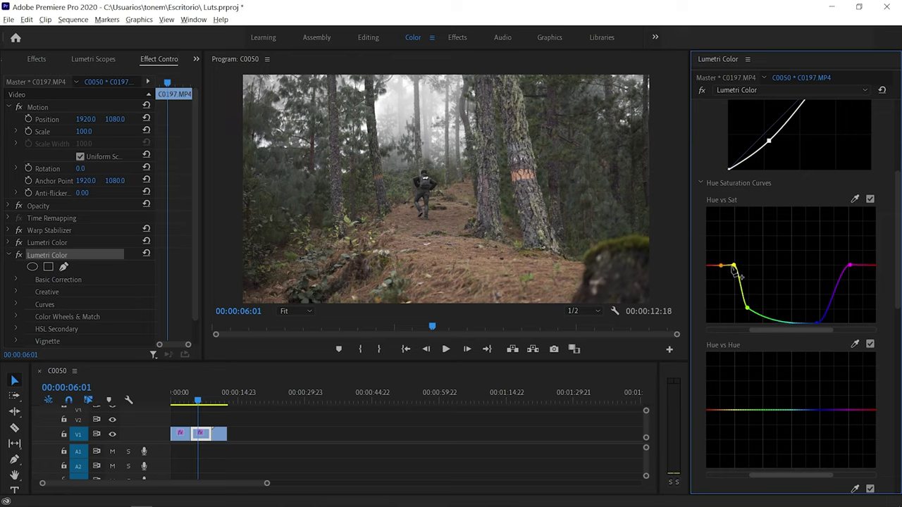
ctrl+click(734, 266)
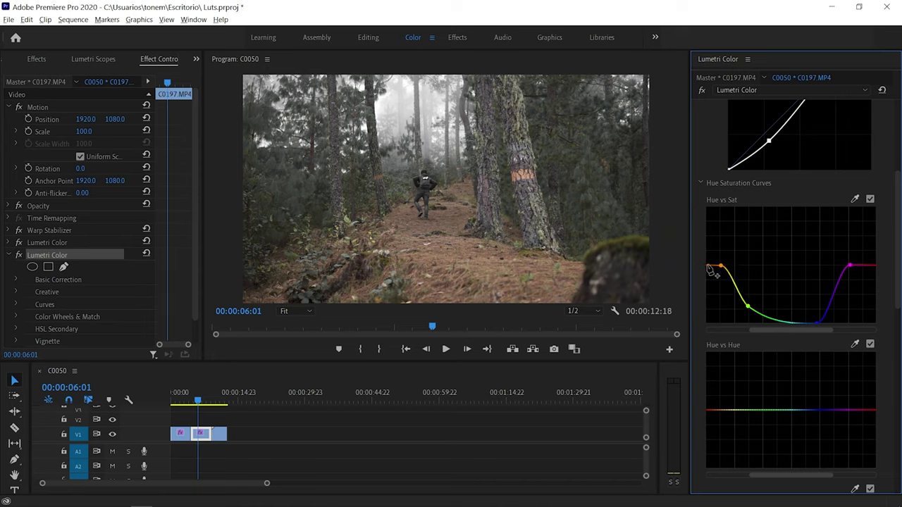
drag(706, 267, 703, 255)
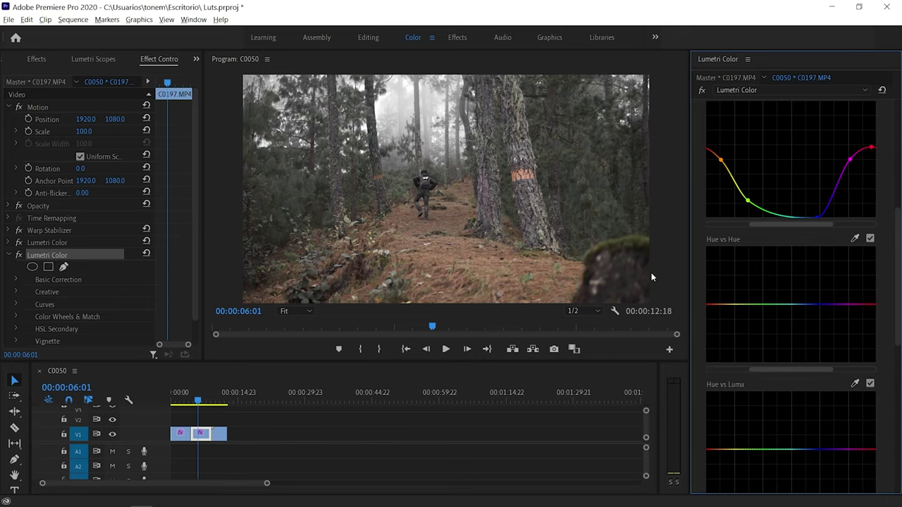
Add points on the Hue vs Hue curve, pull one down and raise its right end.
click(723, 305)
click(858, 307)
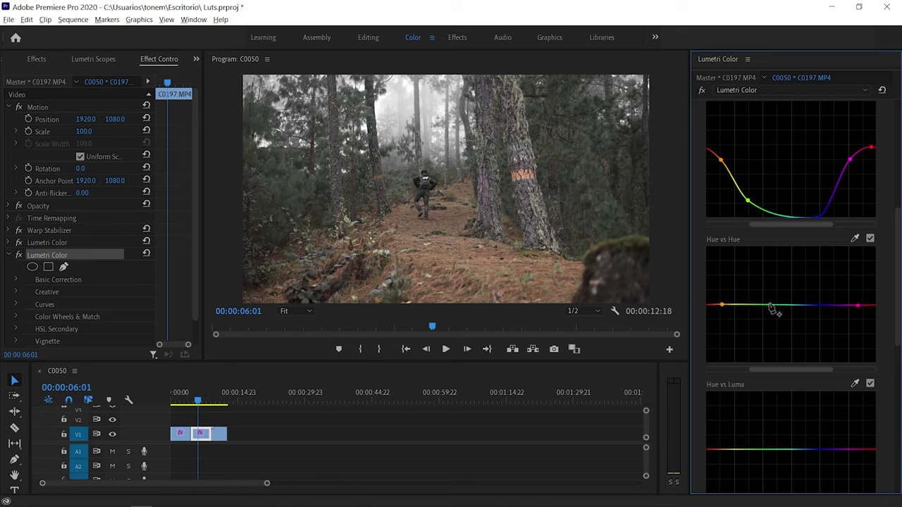
drag(746, 307, 745, 326)
drag(874, 305, 876, 301)
Add points on the Hue vs Luma curve and raise both its ends.
scroll(811, 219, down, 5)
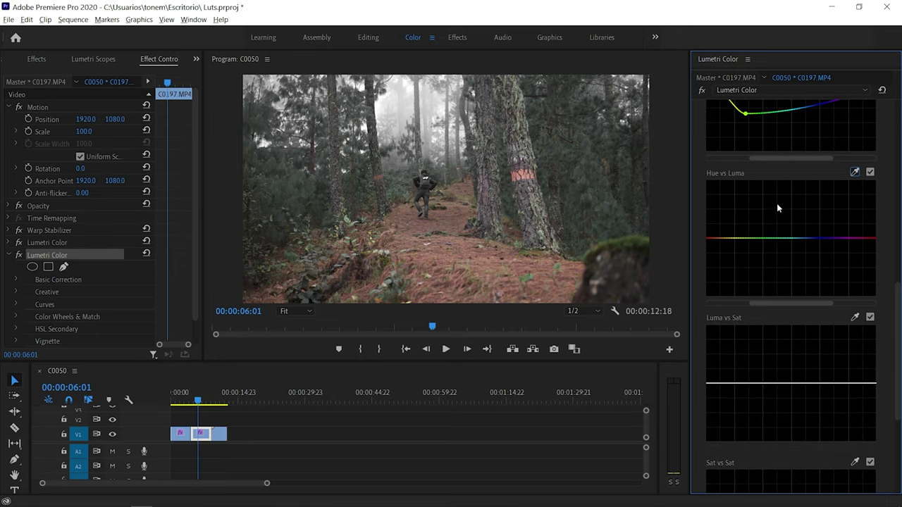
click(730, 239)
click(849, 239)
mouse_move(706, 239)
mouse_down()
mouse_move(703, 223)
mouse_move(703, 241)
mouse_up()
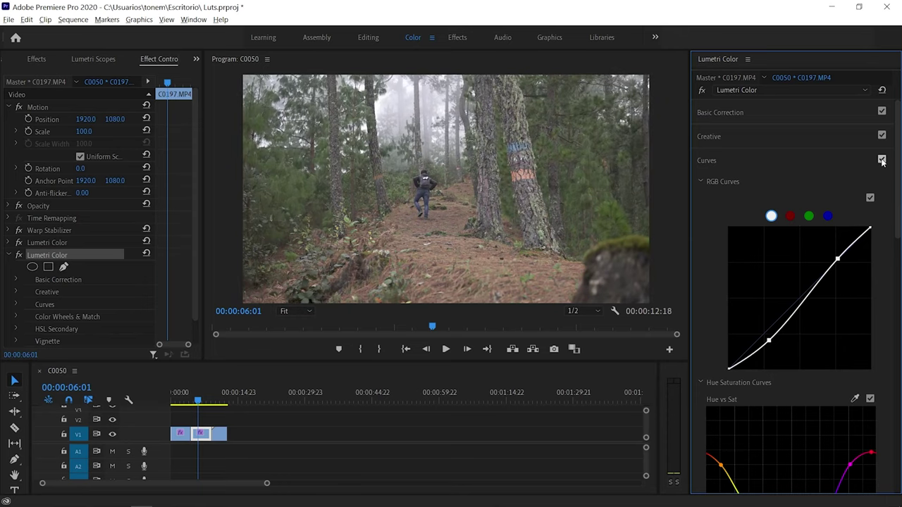
Compare with Curves toggled off and on, then nudge the RGB shadow point slightly lower.
click(881, 161)
click(882, 160)
click(881, 161)
click(882, 161)
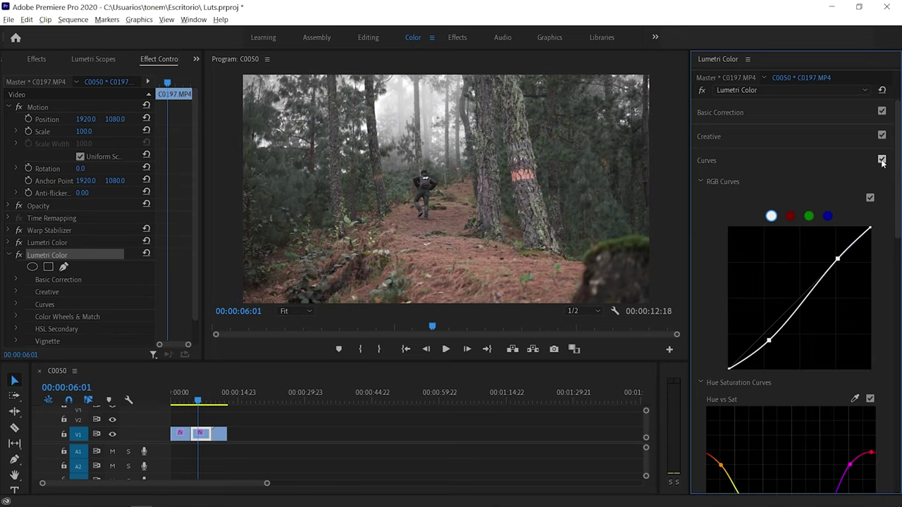
click(731, 155)
click(731, 155)
drag(768, 343, 771, 345)
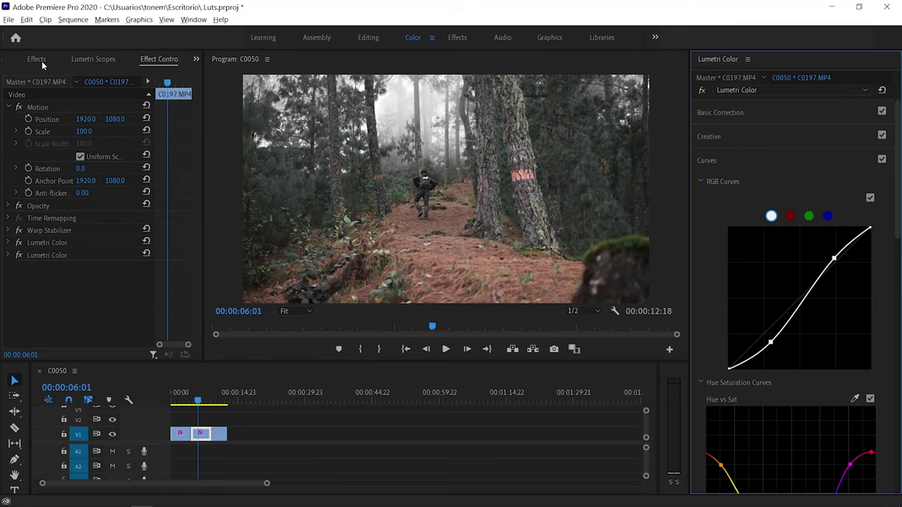
Apply another Lumetri Color and adjust its red-channel curve's black point, leaving it nearly straight.
click(41, 60)
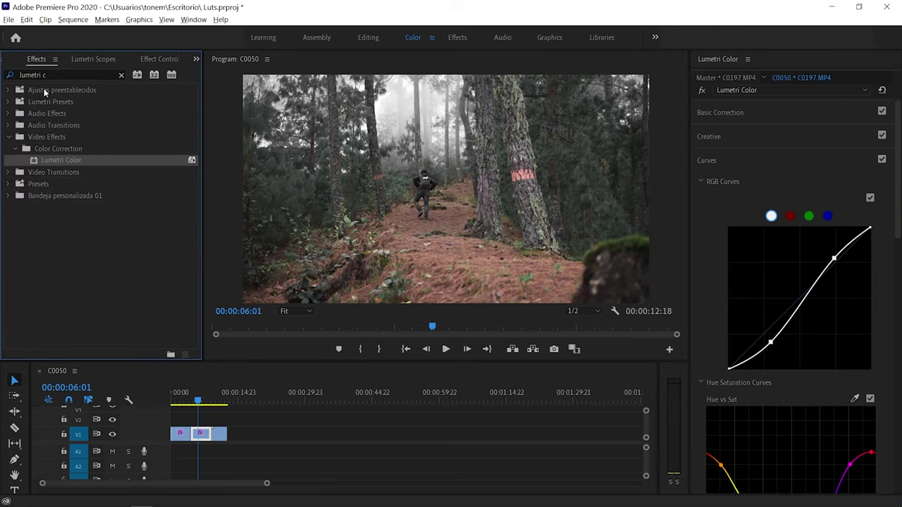
drag(53, 160, 203, 435)
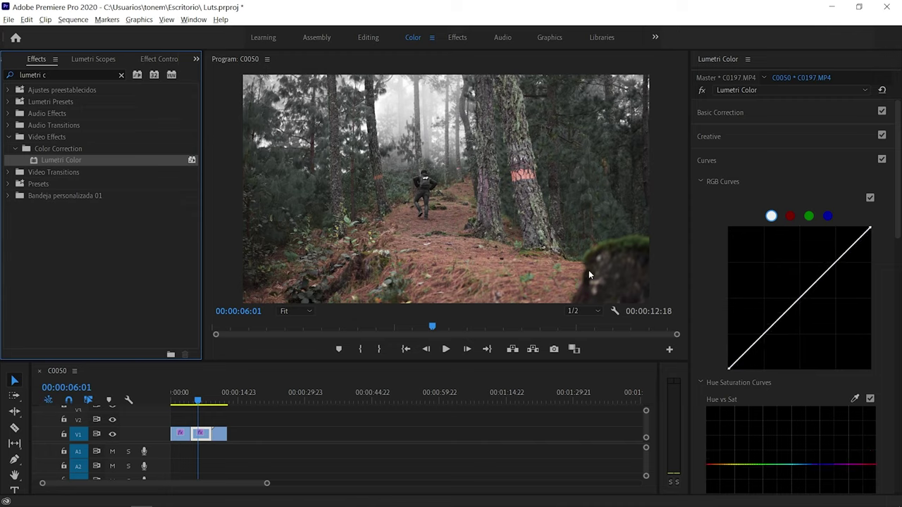
click(792, 217)
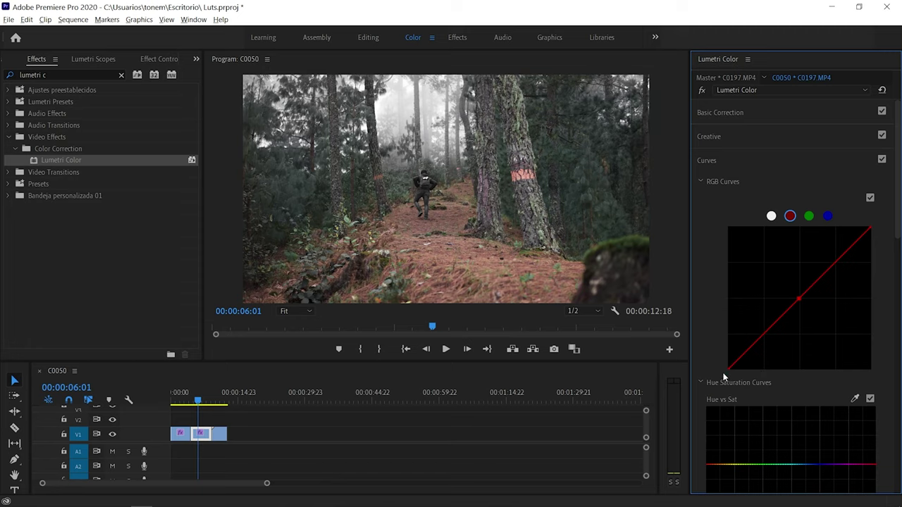
drag(732, 380, 777, 393)
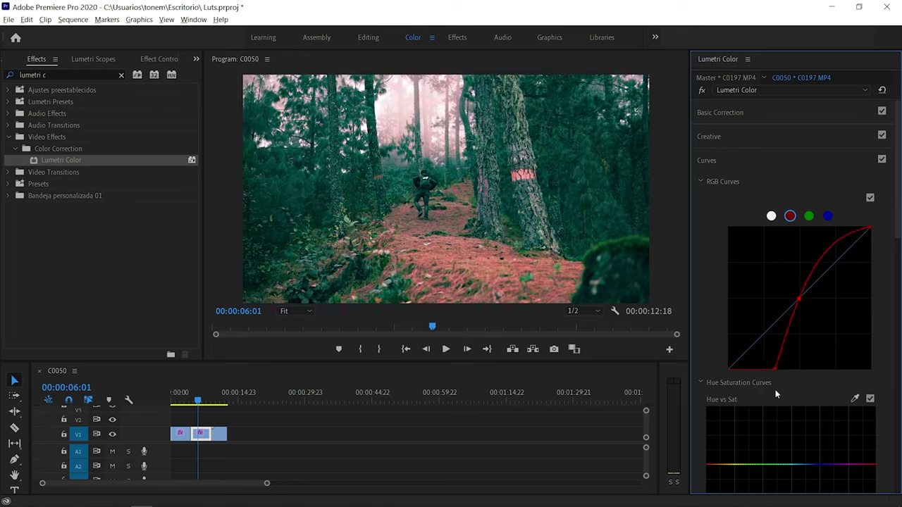
drag(774, 389, 738, 397)
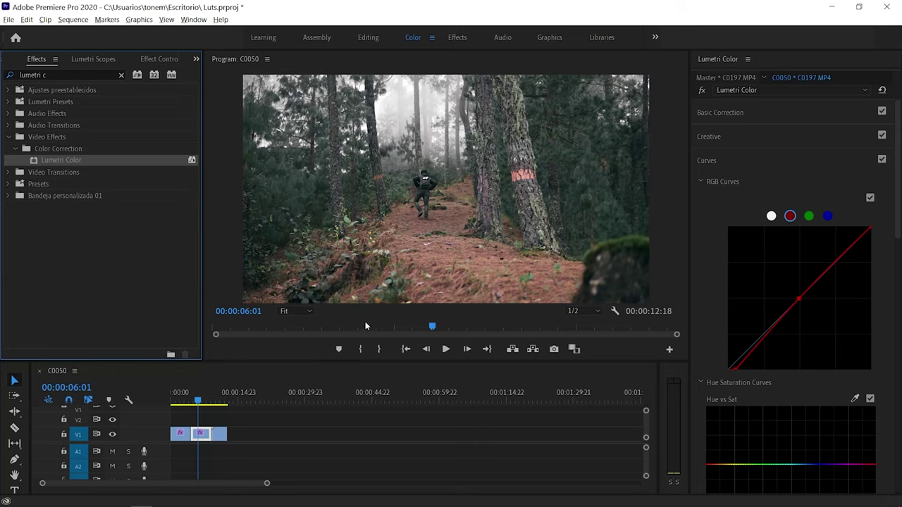
Set the Program monitor zoom level to 100% so the hiker fills the view.
click(294, 311)
click(296, 389)
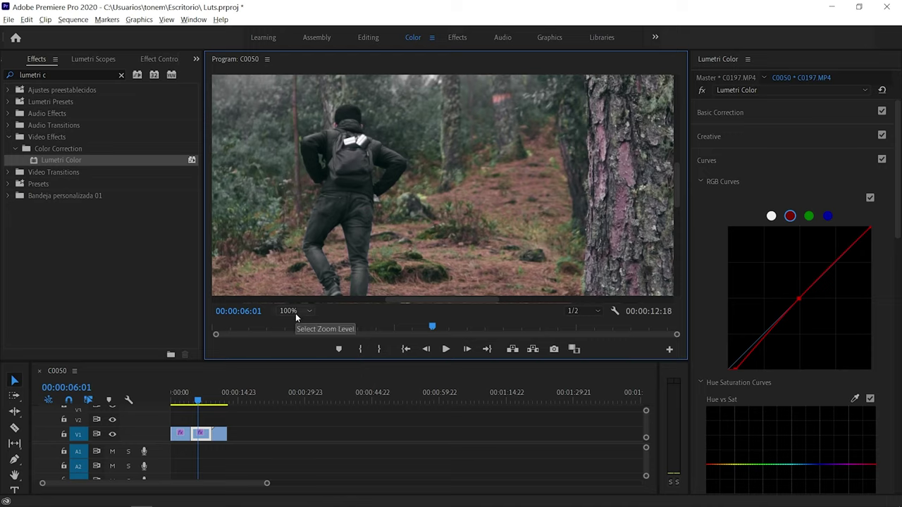
Apply a fourth Lumetri Color and bend its Luma vs Sat curve to desaturate the deepest shadows.
drag(50, 160, 199, 432)
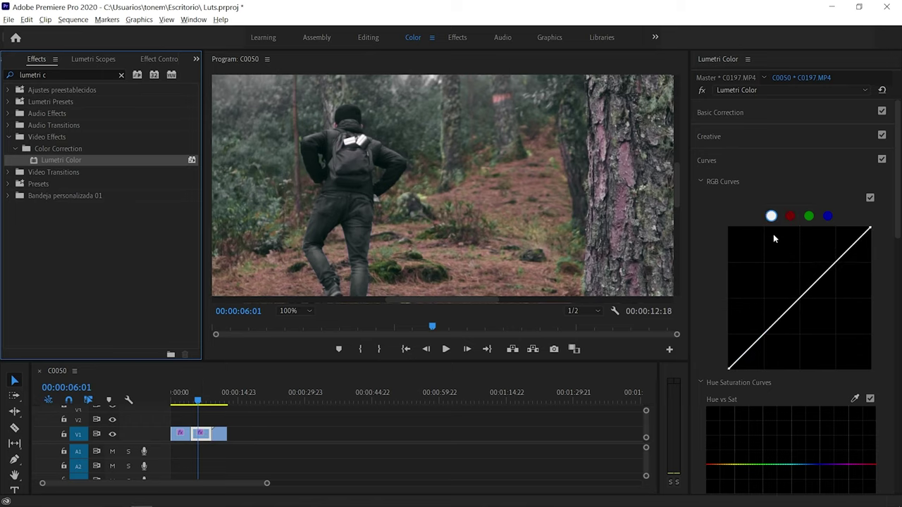
scroll(789, 239, down, 8)
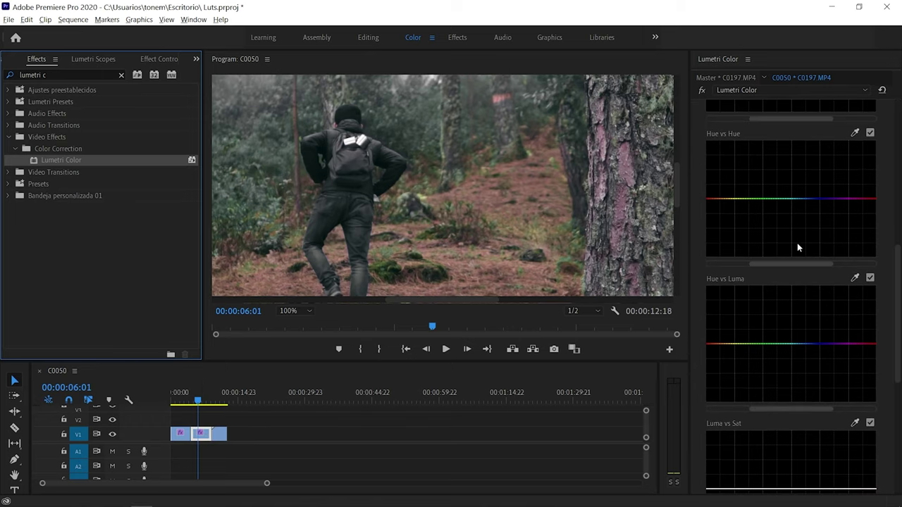
scroll(795, 244, down, 3)
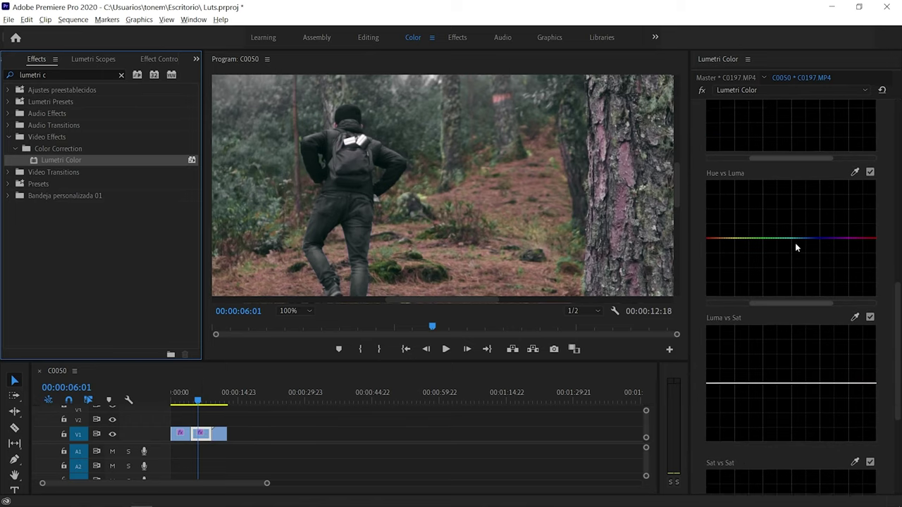
click(735, 372)
drag(706, 372, 686, 446)
click(748, 371)
drag(735, 372, 740, 489)
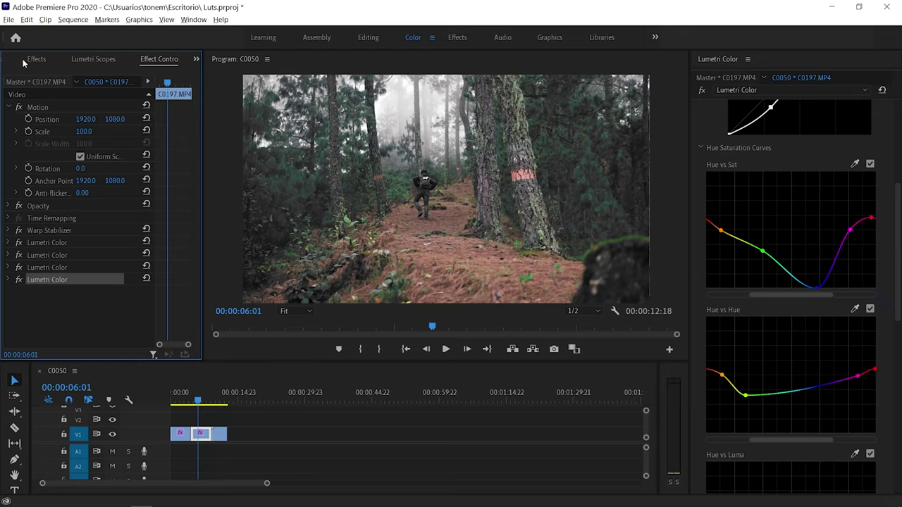
Apply a fifth Lumetri Color and shape a rectangle mask into a diagonal band over the lower-left ground.
click(35, 59)
drag(55, 163, 205, 434)
click(150, 59)
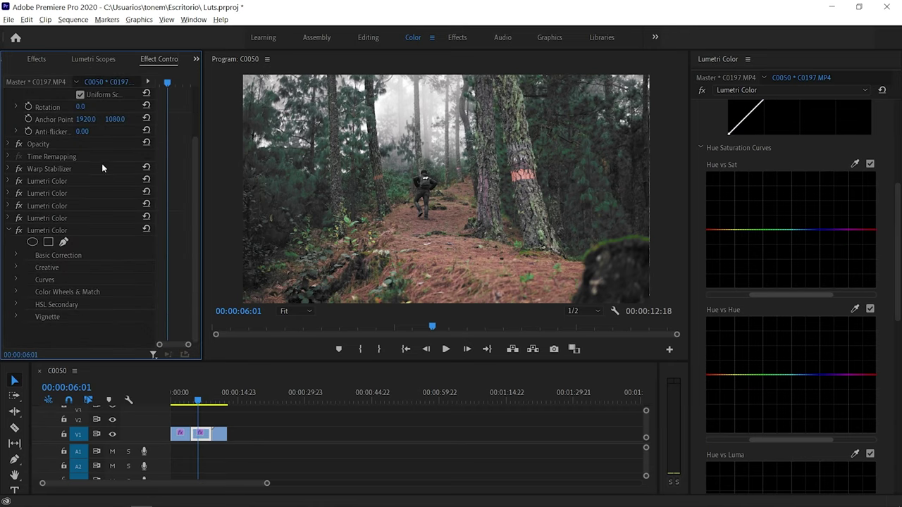
click(48, 243)
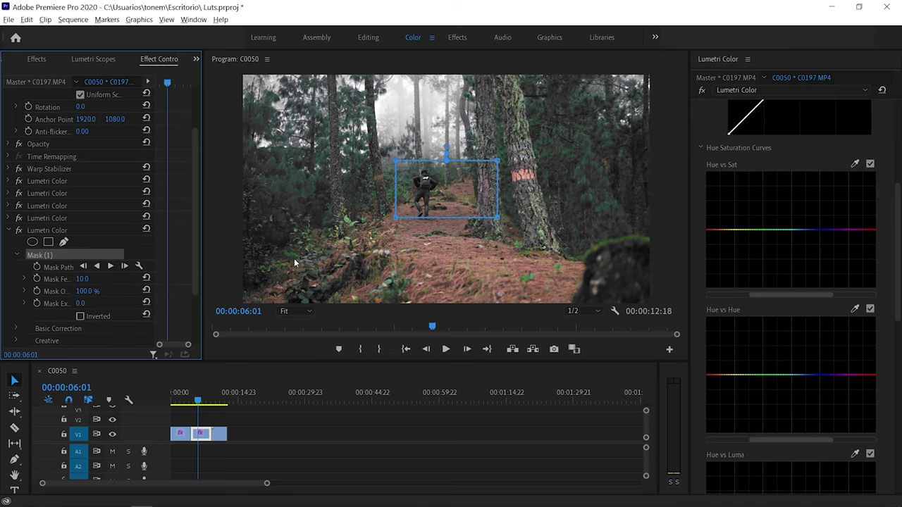
drag(395, 217, 172, 225)
drag(395, 164, 227, 183)
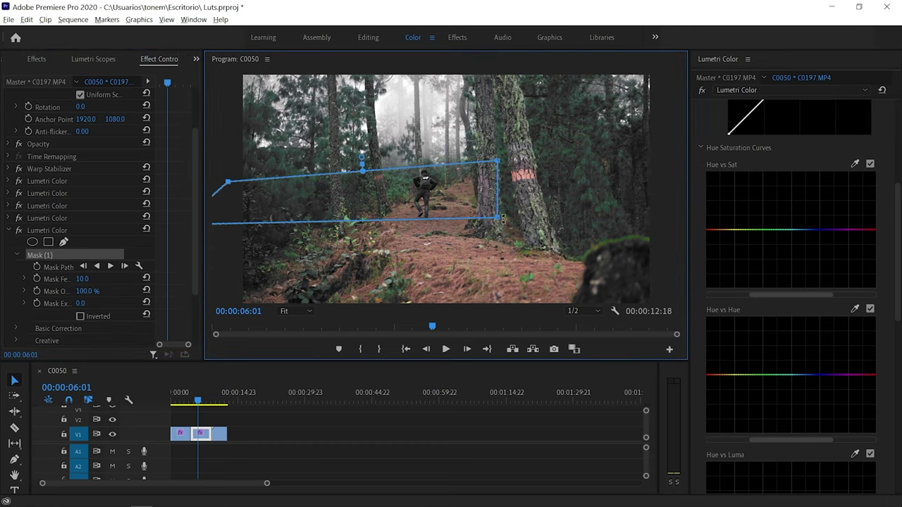
drag(497, 219, 501, 396)
drag(498, 164, 619, 348)
drag(310, 299, 226, 360)
Set the mask feather to 588 and darken the masked area to Exposure -2.0.
drag(83, 279, 169, 279)
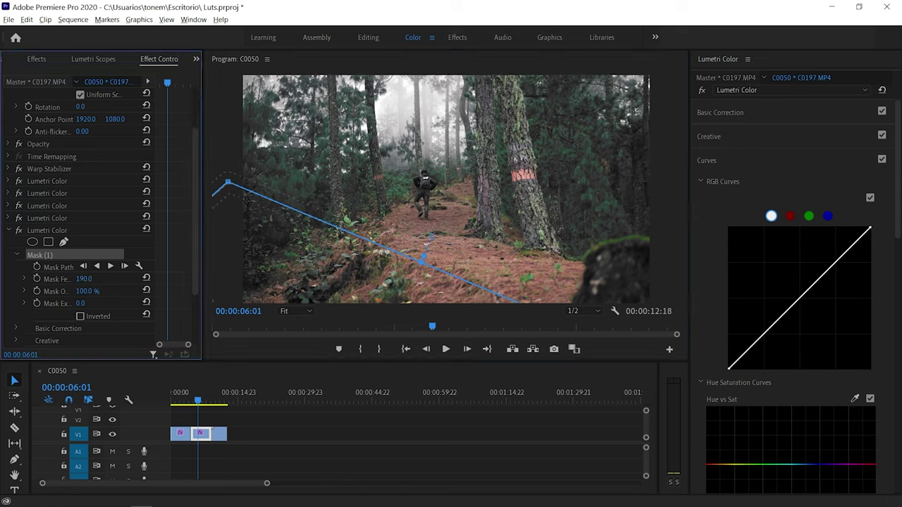
drag(84, 279, 850, 134)
click(771, 117)
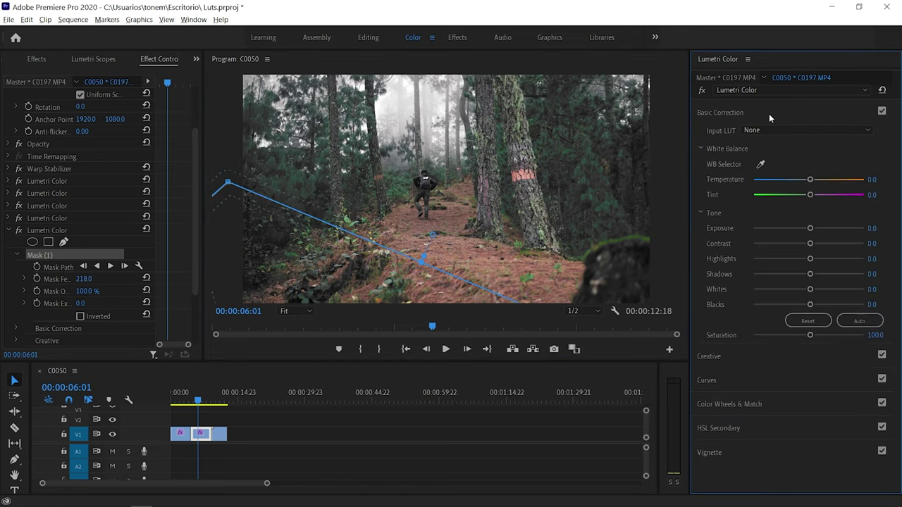
drag(808, 229, 786, 229)
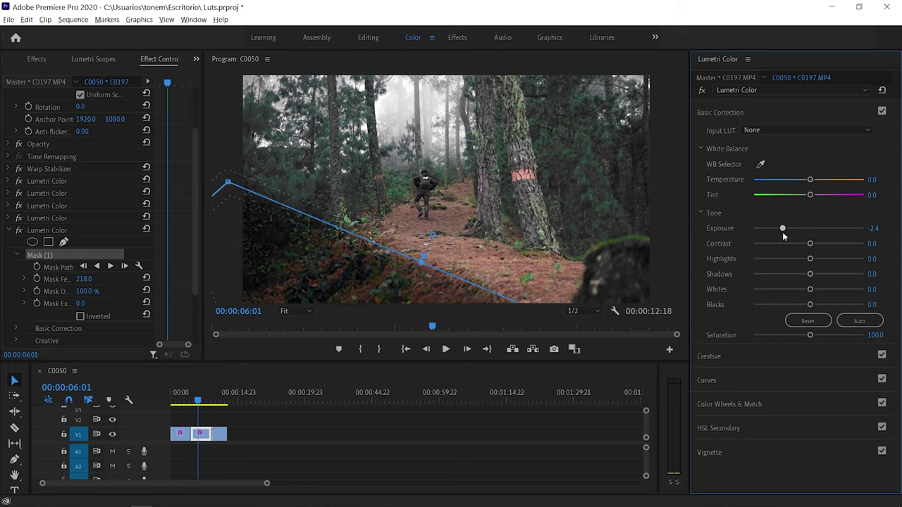
drag(432, 234, 438, 220)
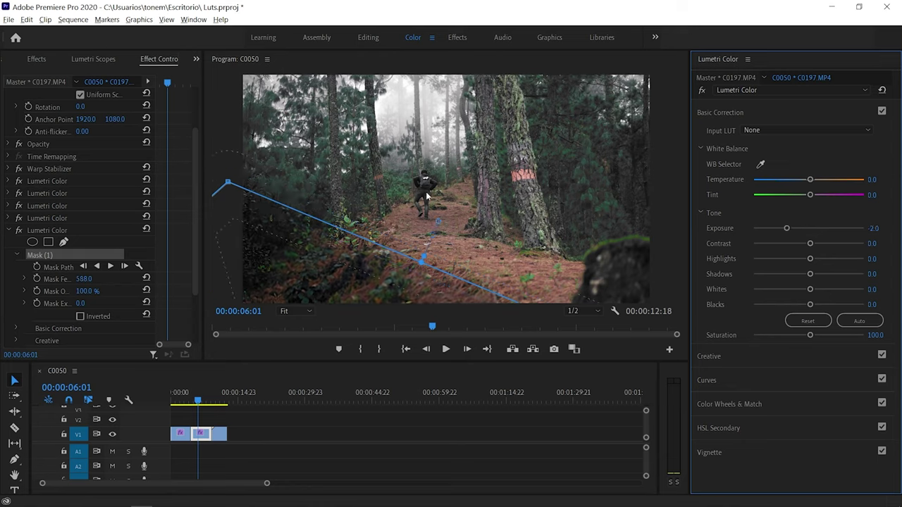
click(43, 60)
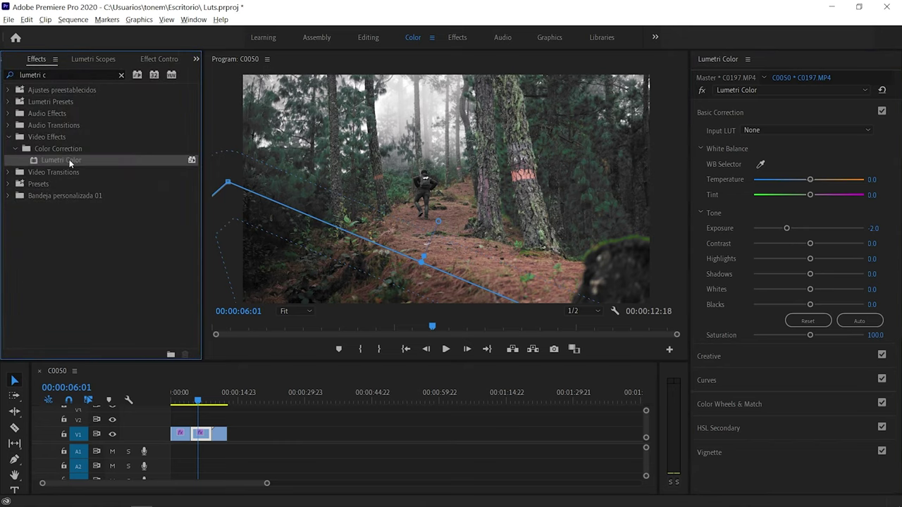
Apply a sixth Lumetri Color masked over the upper trees and sky, feathered to 558, targeting Exposure 1.2.
drag(246, 366, 202, 433)
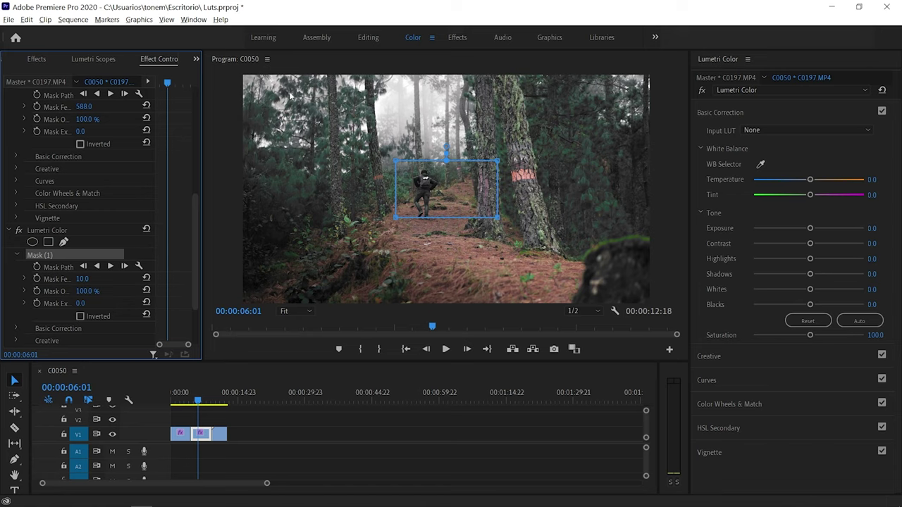
drag(396, 160, 234, 29)
drag(498, 163, 745, 42)
drag(498, 217, 685, 148)
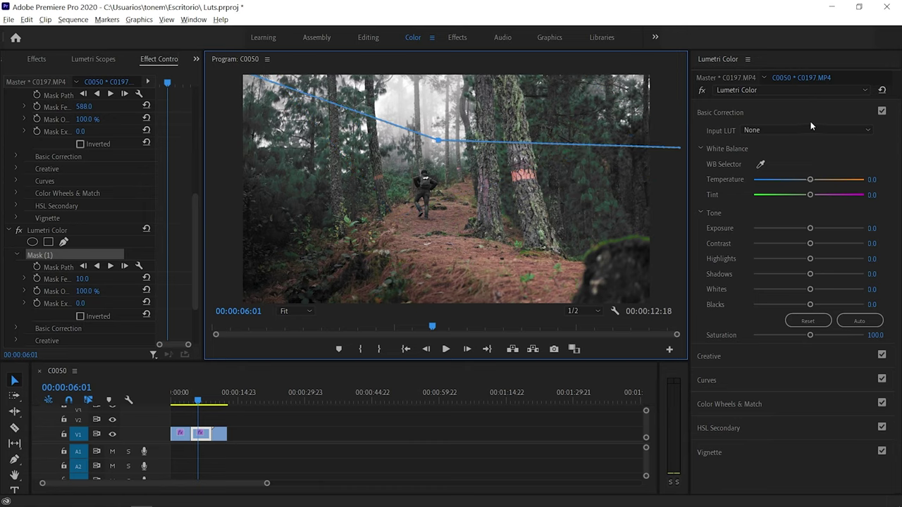
drag(83, 279, 686, 185)
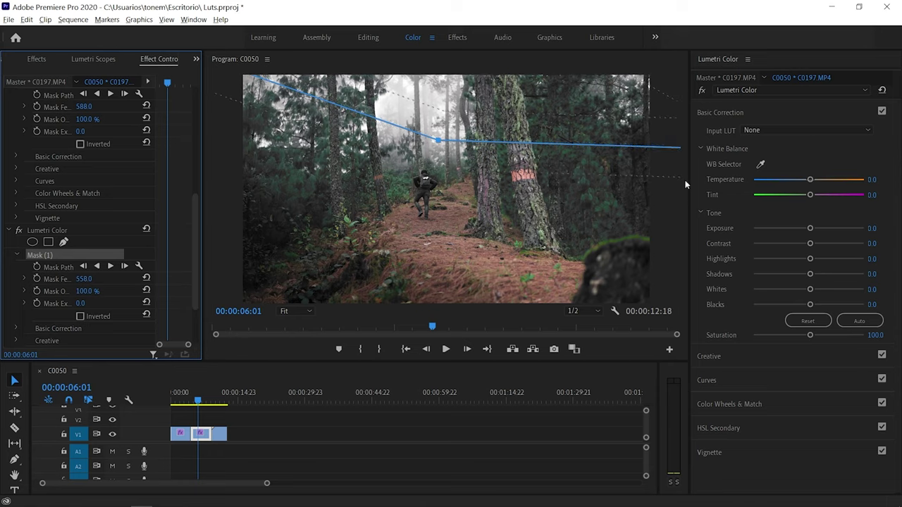
click(821, 227)
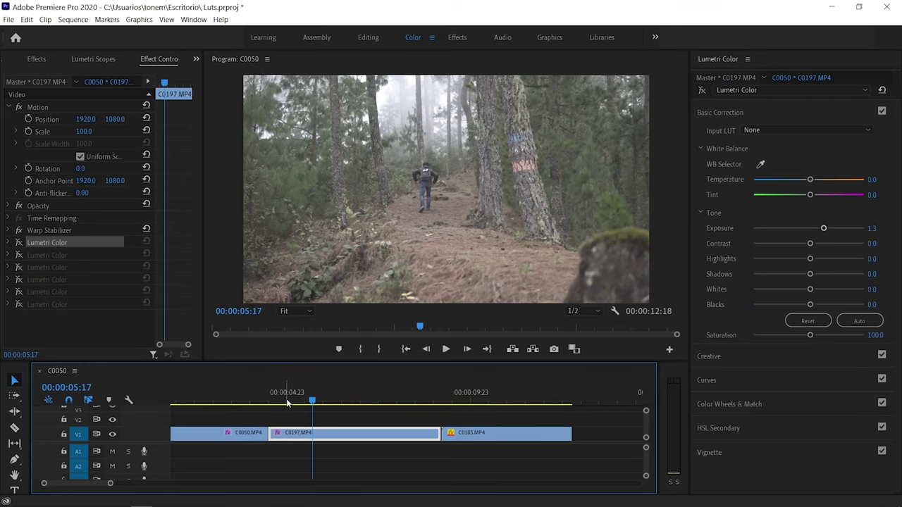
Re-enable the disabled Lumetri Color layers and play back the graded forest clip.
key(space)
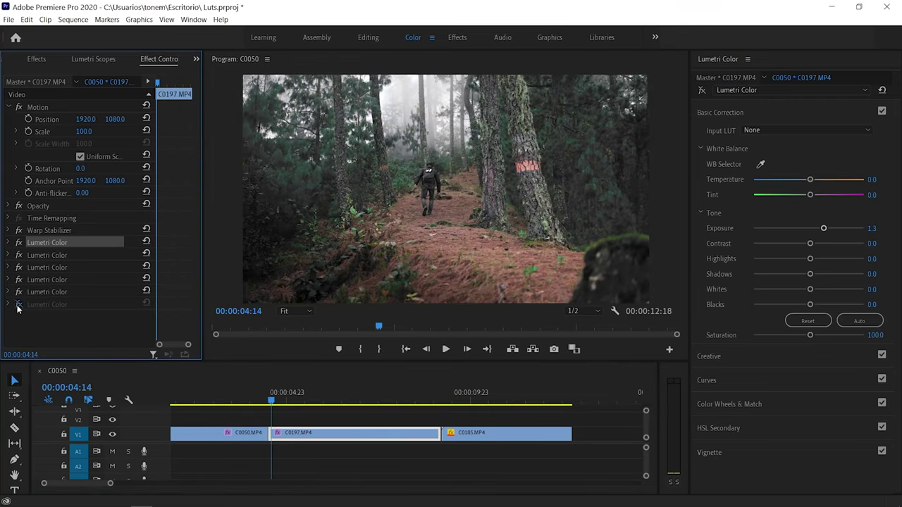
click(18, 305)
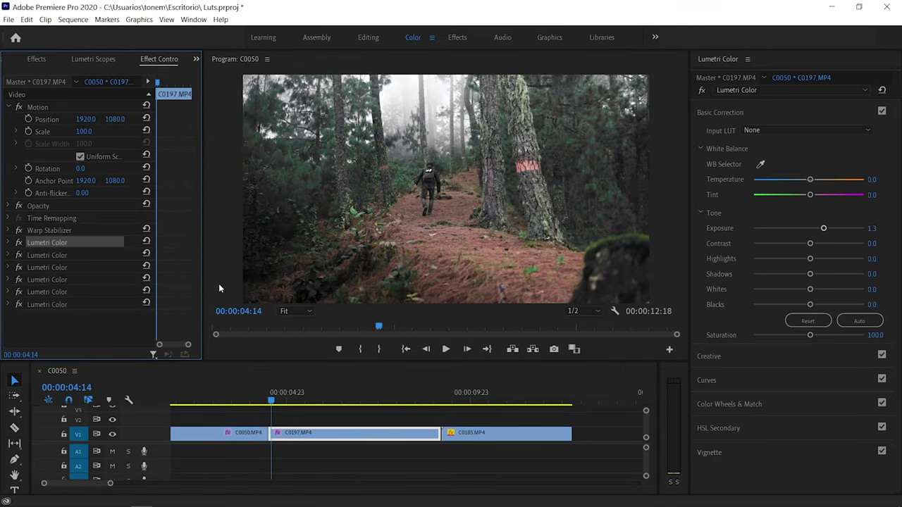
key(space)
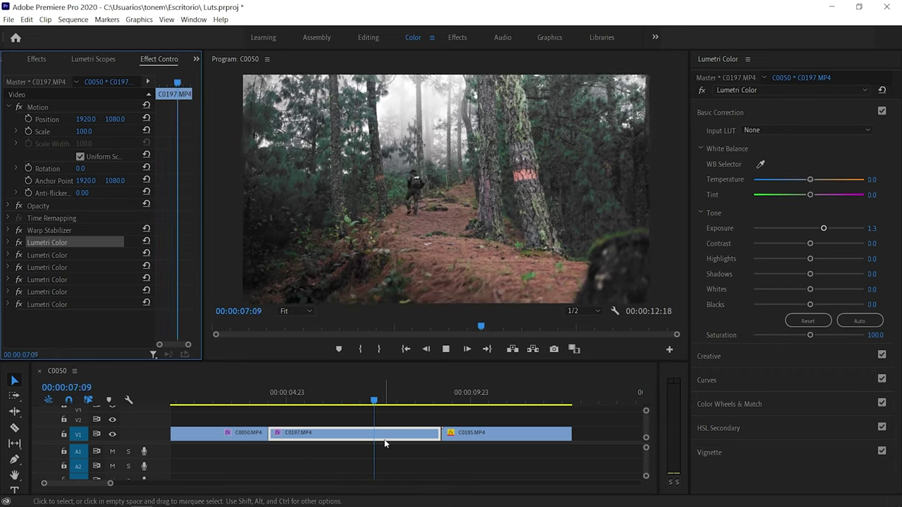
key(space)
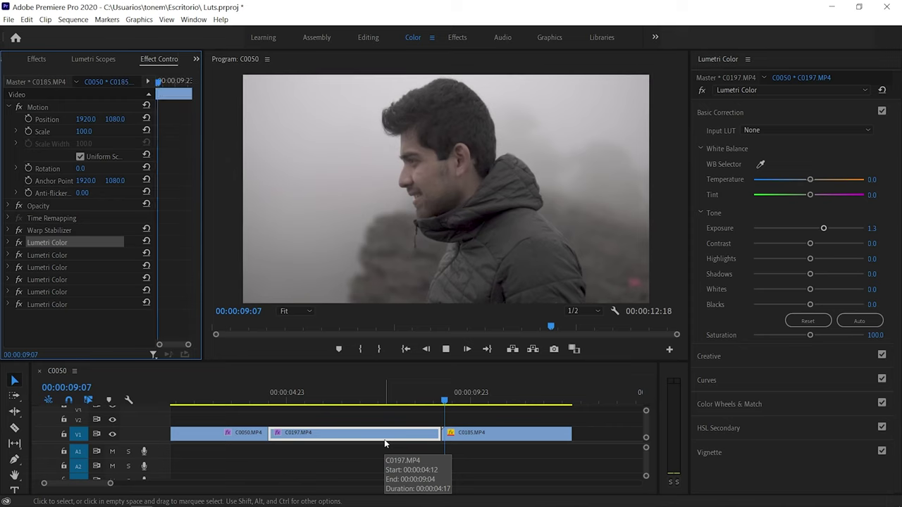
Replay the forest clip from about 04:16, then select portrait clip C0185.
click(277, 403)
key(space)
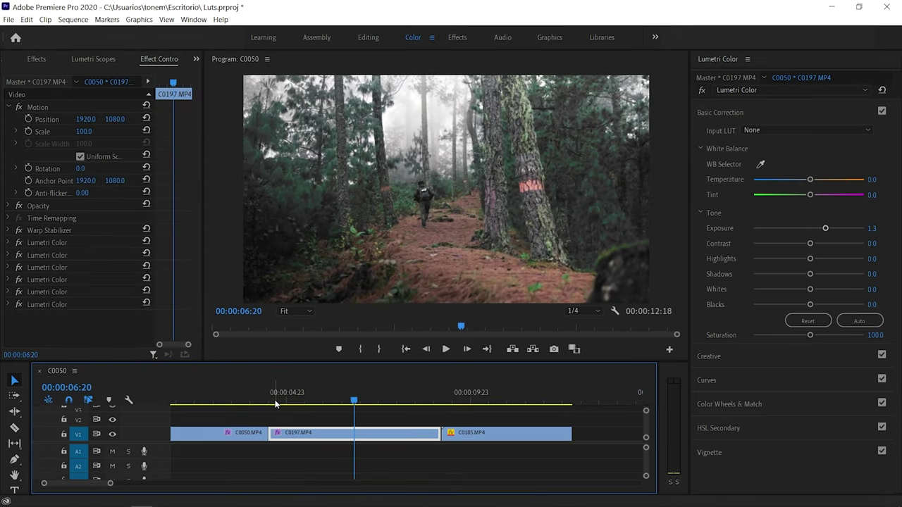
click(275, 404)
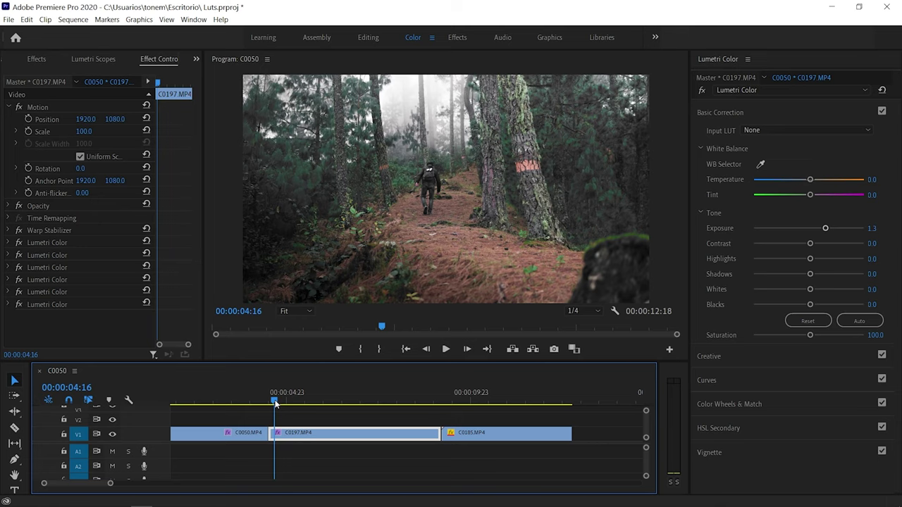
key(space)
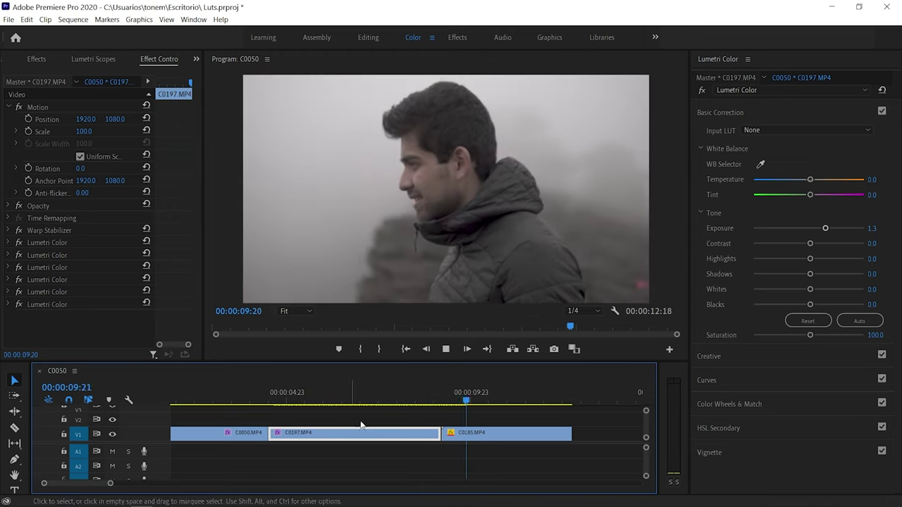
click(485, 434)
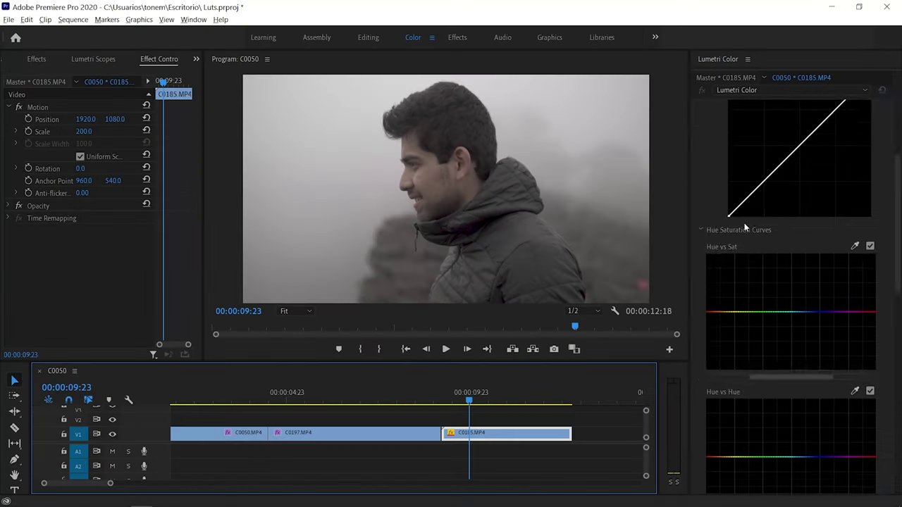
scroll(744, 223, up, 5)
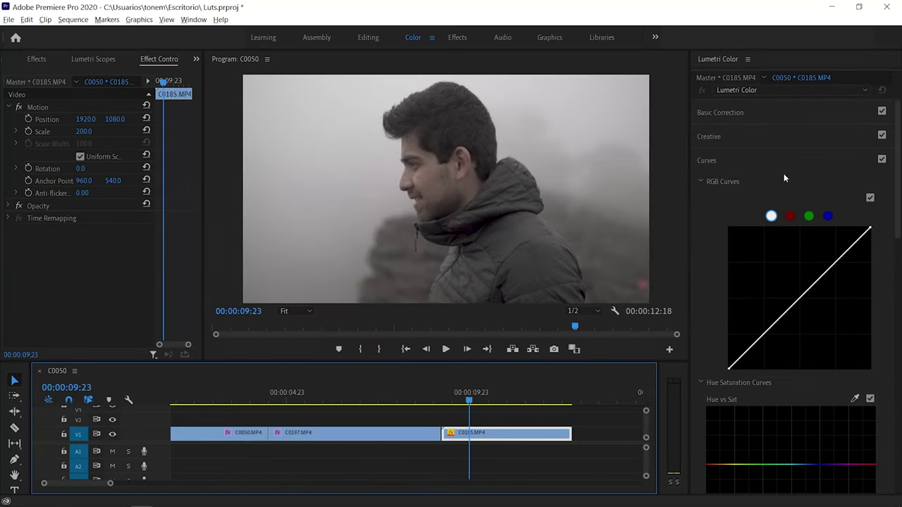
White-balance C0185 with the WB Selector to Temperature 0.8, Tint -2.5, and show a widened waveform scope.
click(782, 113)
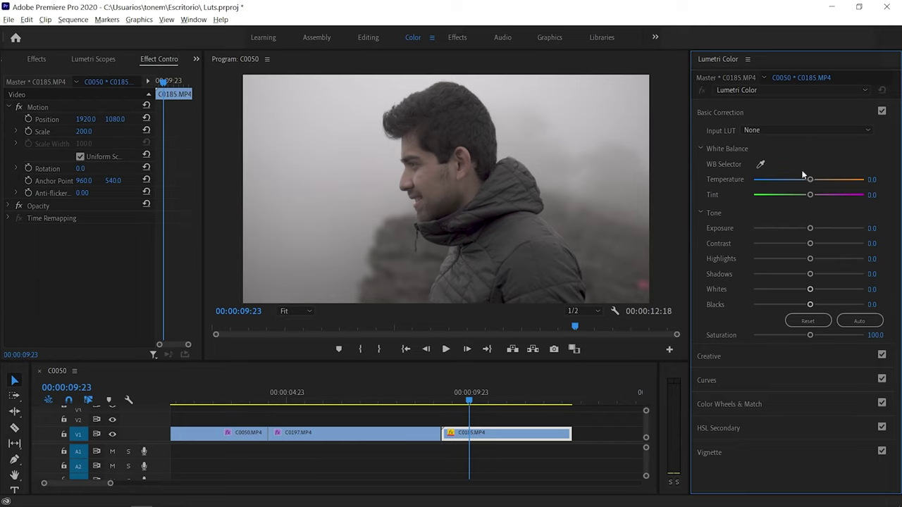
click(761, 164)
click(485, 87)
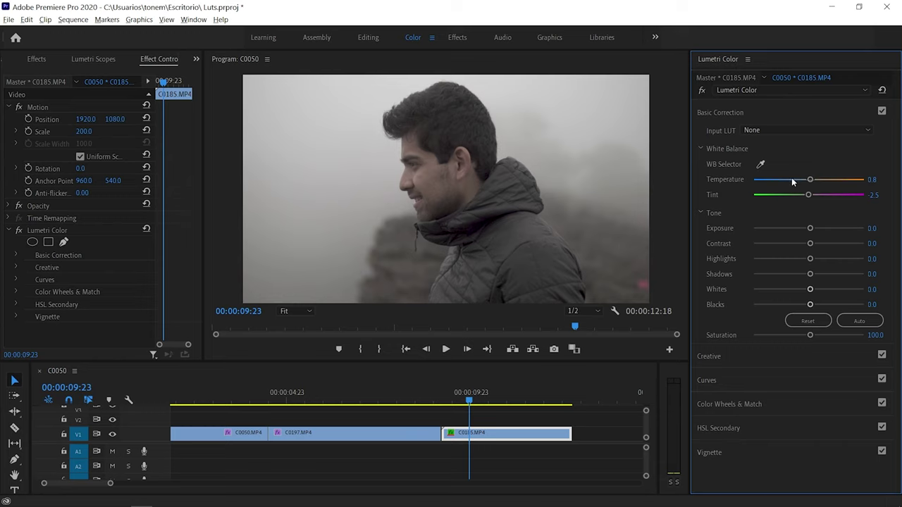
click(95, 60)
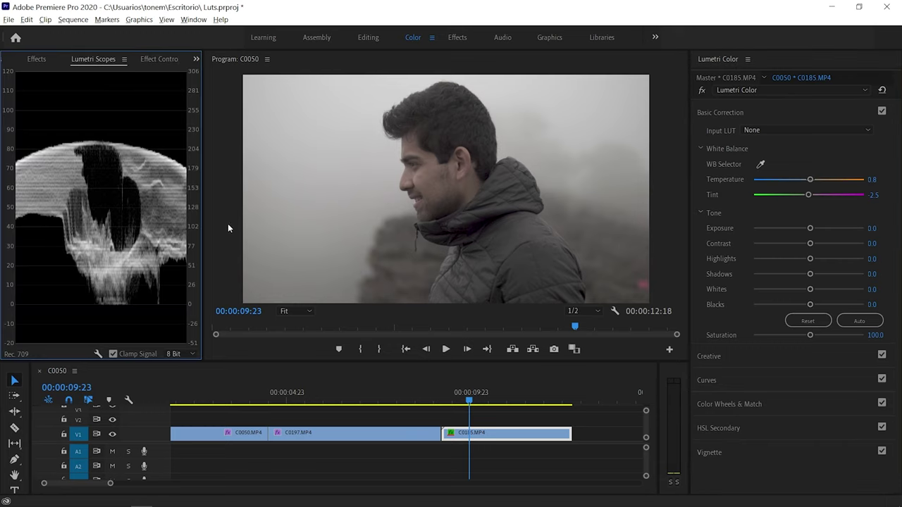
drag(203, 183, 235, 185)
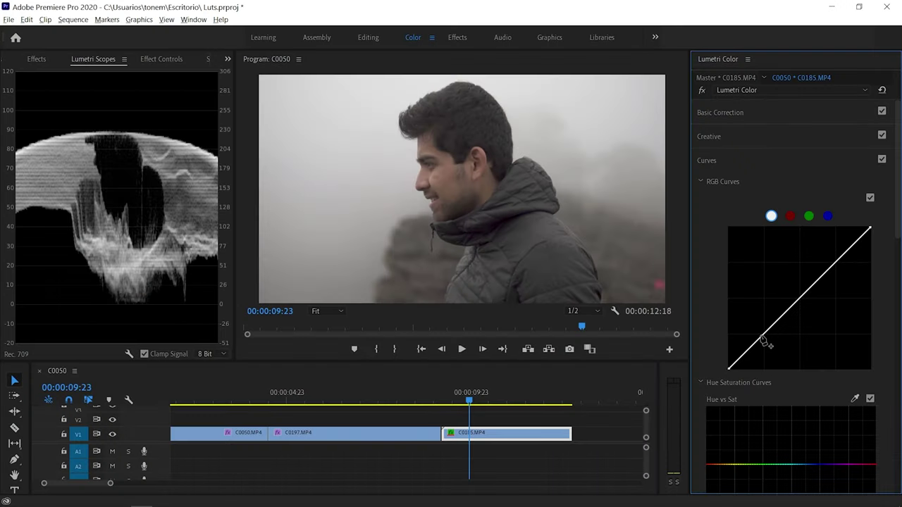
Give C0185's RGB curve a gentle S-shape and lower green-to-blue saturation on Hue vs Sat.
drag(768, 336, 769, 341)
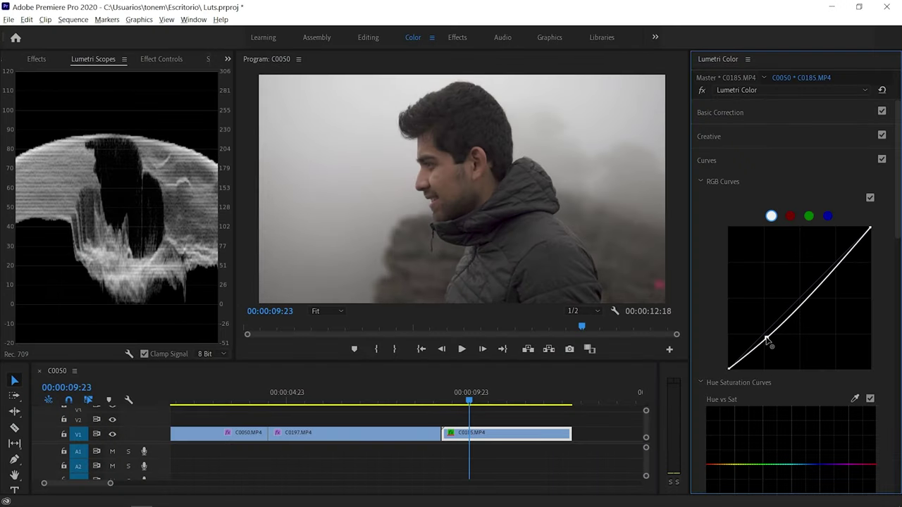
click(833, 267)
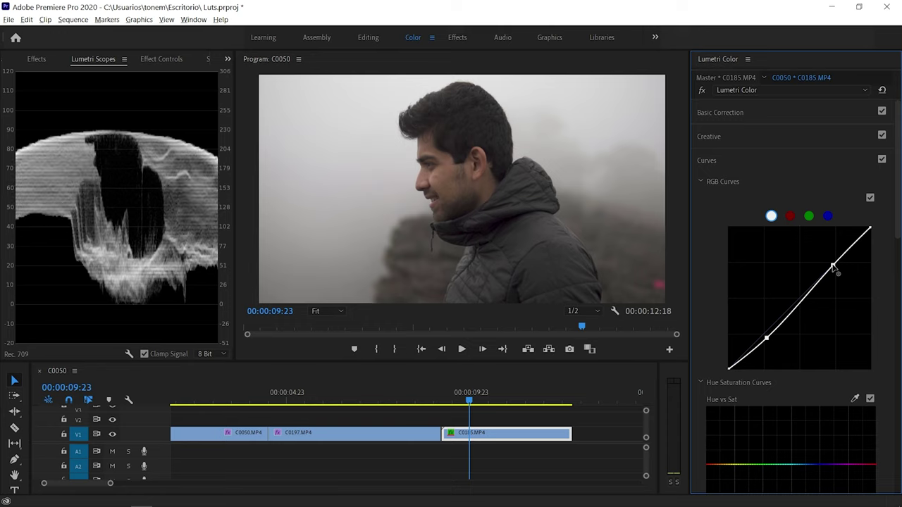
scroll(876, 271, down, 5)
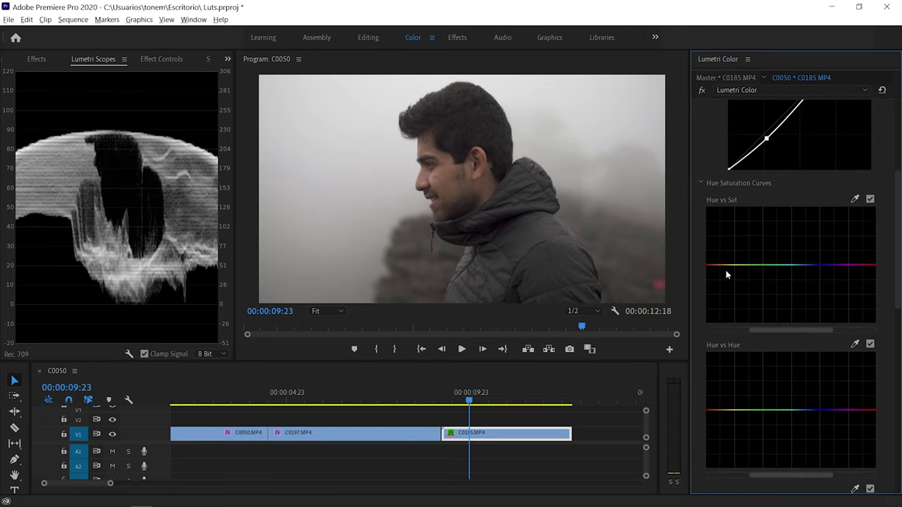
click(720, 265)
click(857, 266)
drag(810, 266, 811, 294)
drag(752, 266, 756, 291)
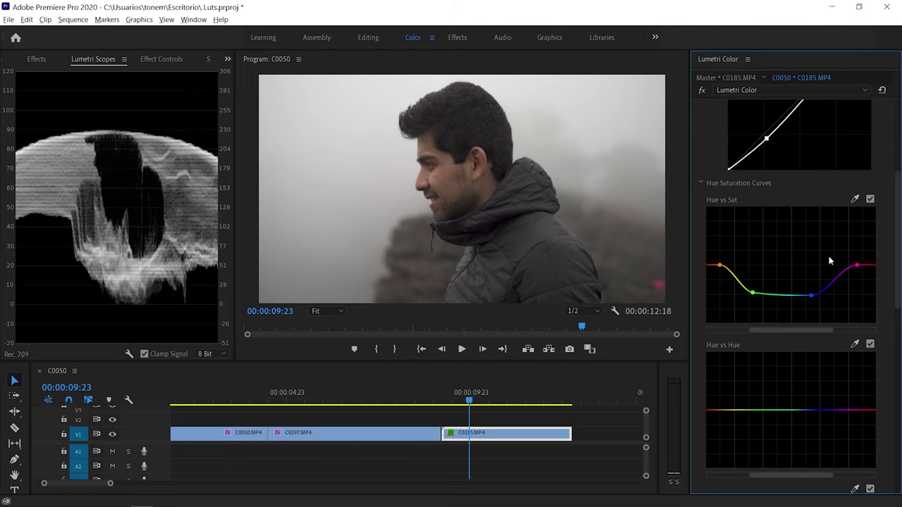
Anchor the Hue vs Hue curve and shift the yellow-green hues slightly.
scroll(829, 260, down, 5)
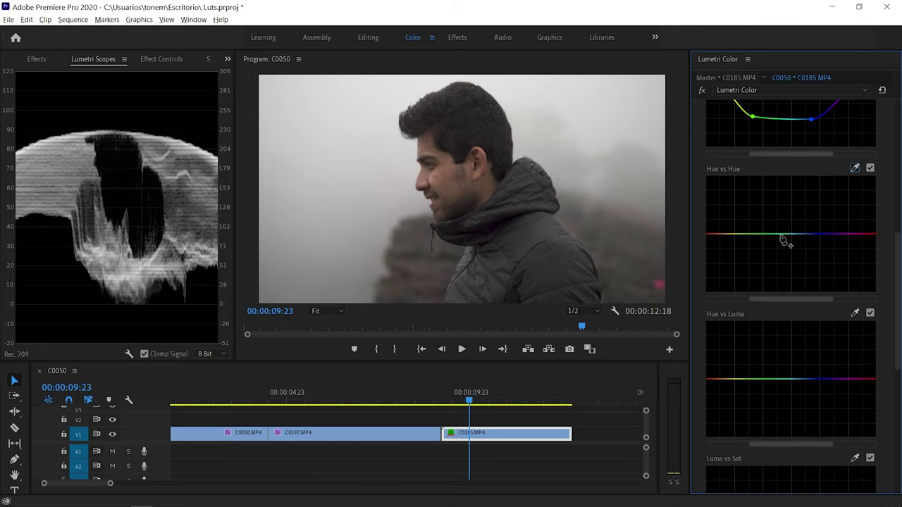
click(722, 235)
click(855, 235)
click(749, 236)
mouse_move(751, 238)
mouse_down()
mouse_move(751, 220)
mouse_move(751, 257)
mouse_move(750, 247)
mouse_up()
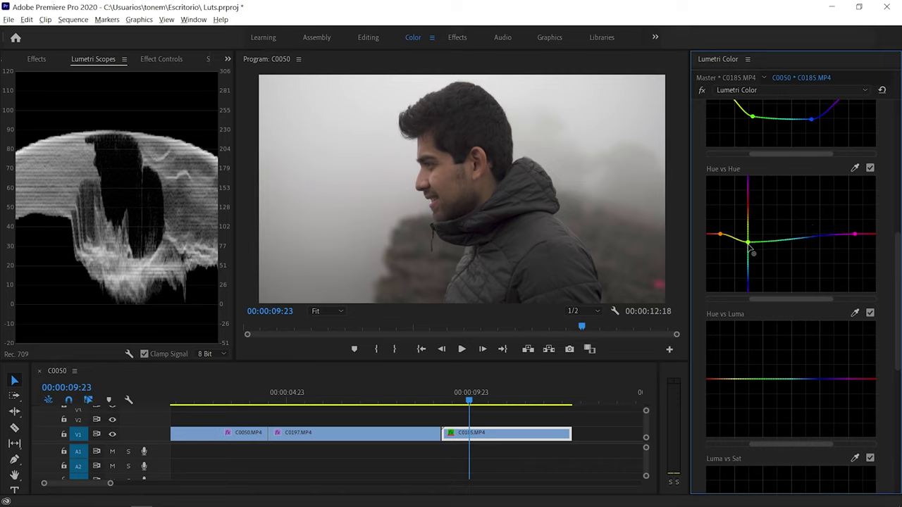
click(811, 239)
scroll(832, 227, down, 1)
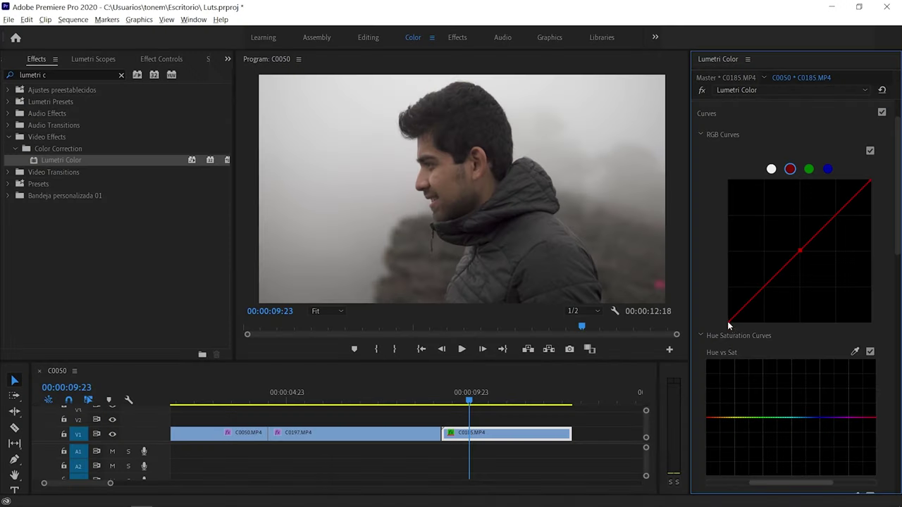
Nudge the RGB curve's black point, add a second Lumetri Color to C0185, and expand HSL Secondary.
drag(730, 321, 741, 324)
drag(61, 160, 498, 433)
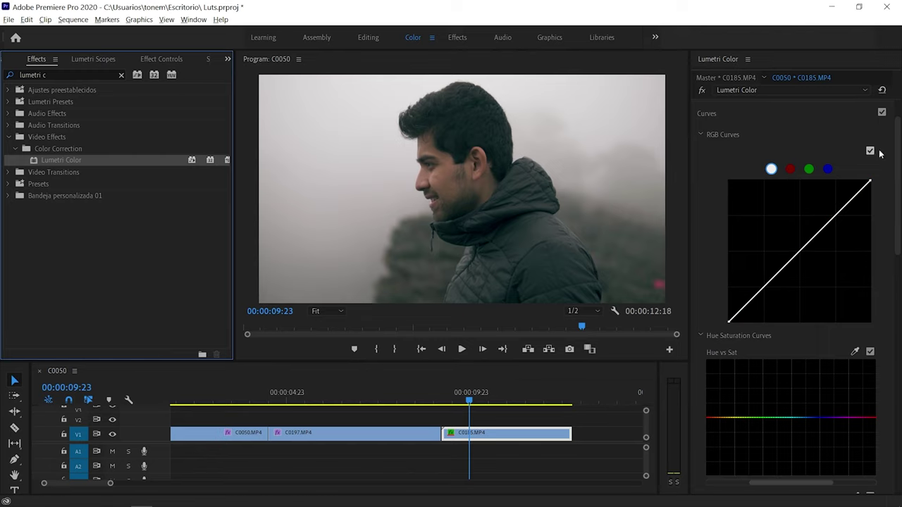
scroll(881, 173, down, 5)
scroll(892, 190, down, 3)
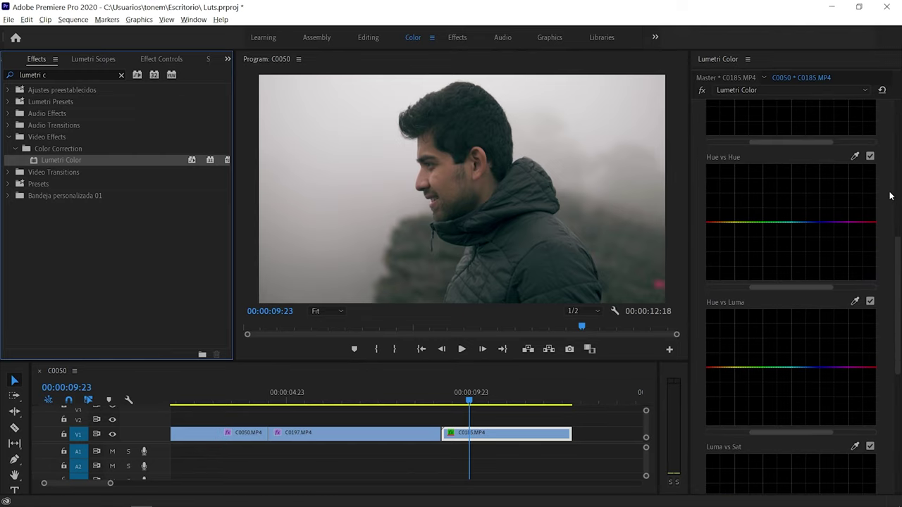
scroll(890, 195, down, 2)
scroll(887, 195, up, 3)
drag(897, 296, 897, 423)
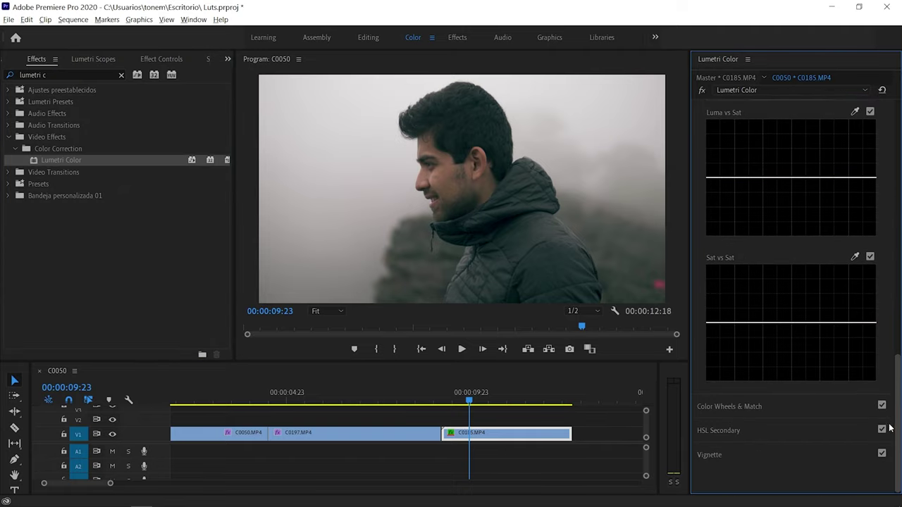
click(845, 430)
scroll(740, 182, up, 6)
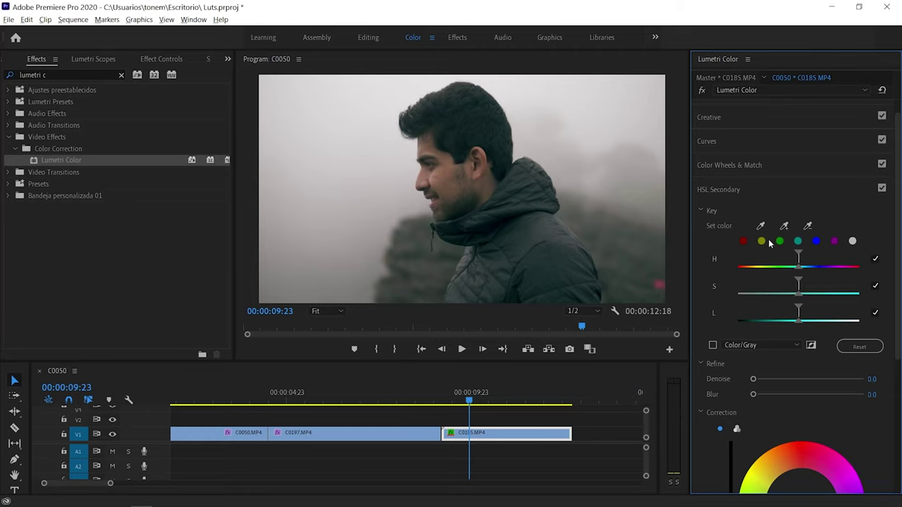
Key the skin tone on the man's face, widening hue and luma ranges in the Color/Gray preview.
click(762, 227)
click(442, 176)
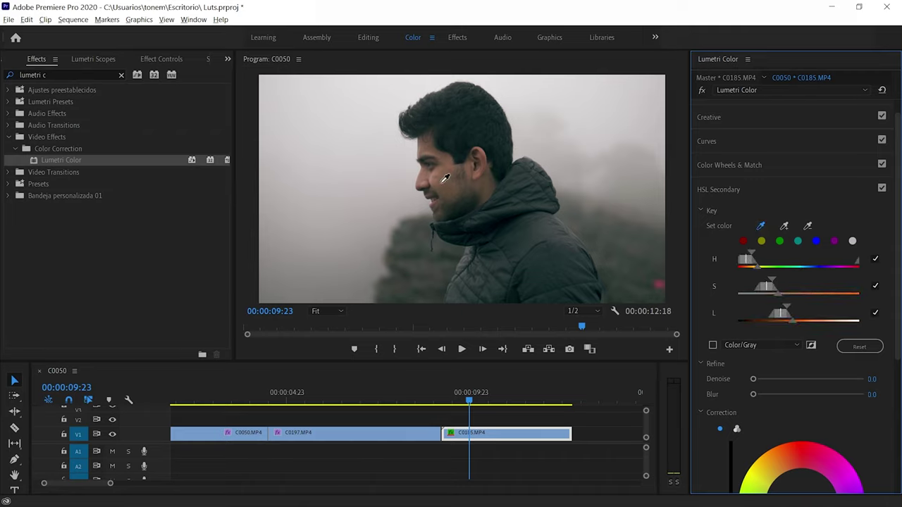
click(712, 346)
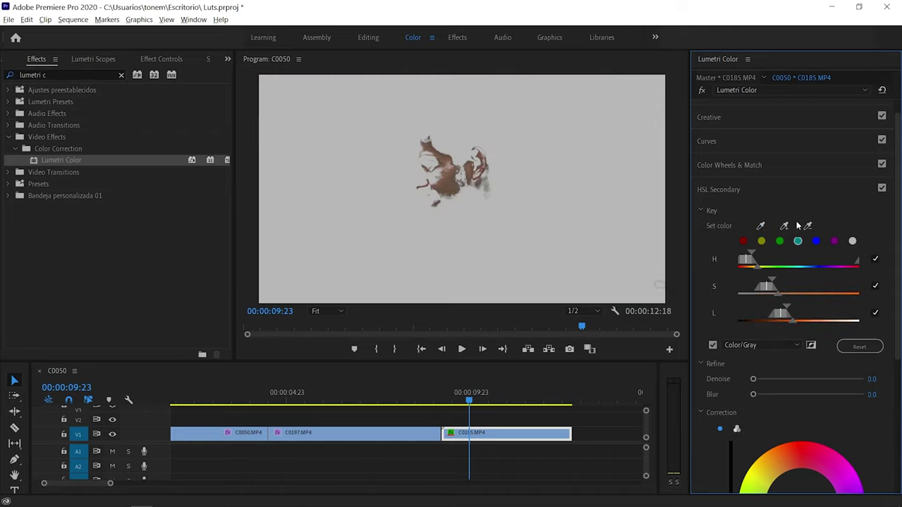
drag(758, 268, 840, 321)
drag(780, 279, 785, 279)
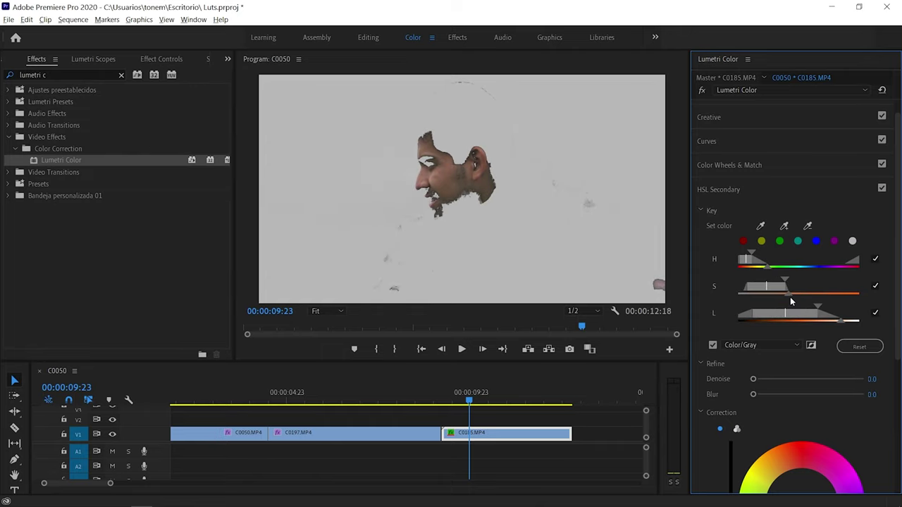
Refine the skin key with Denoise 49.7 and Blur 14.0, then return to the full-colour image.
click(808, 379)
click(823, 395)
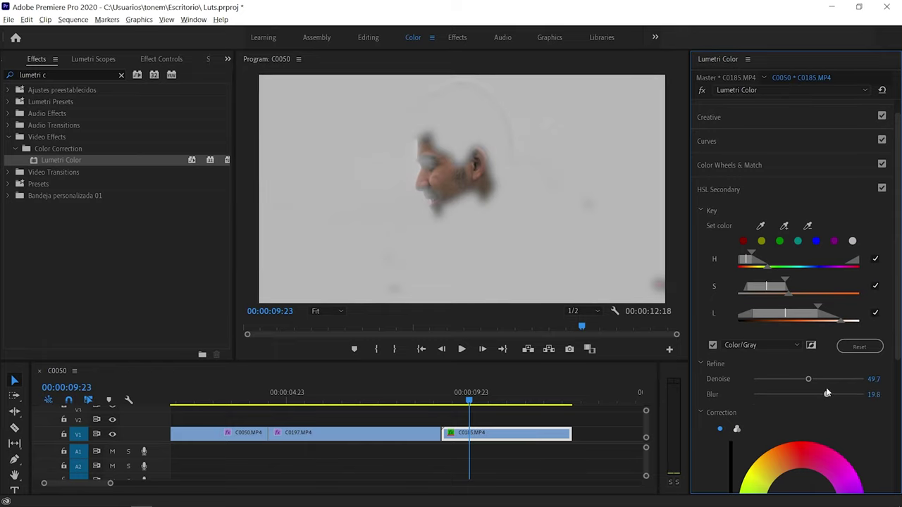
drag(823, 396, 812, 398)
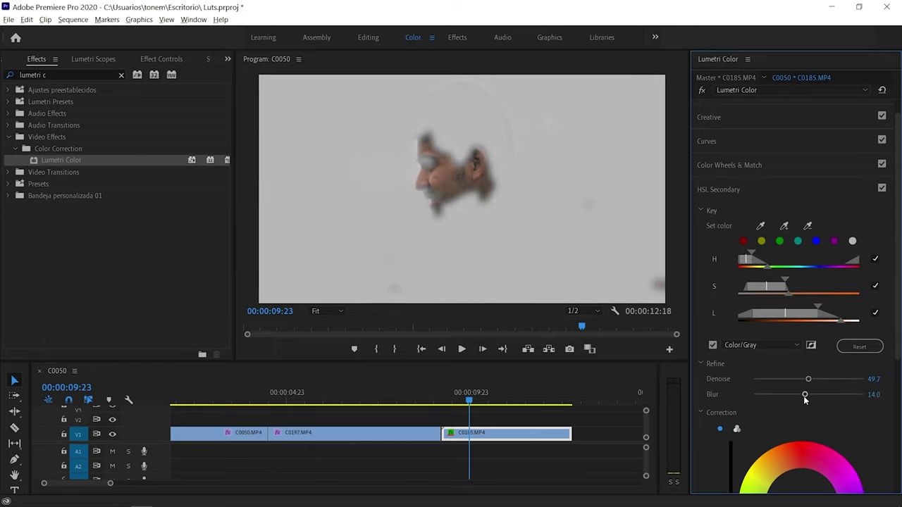
click(713, 346)
scroll(783, 244, down, 5)
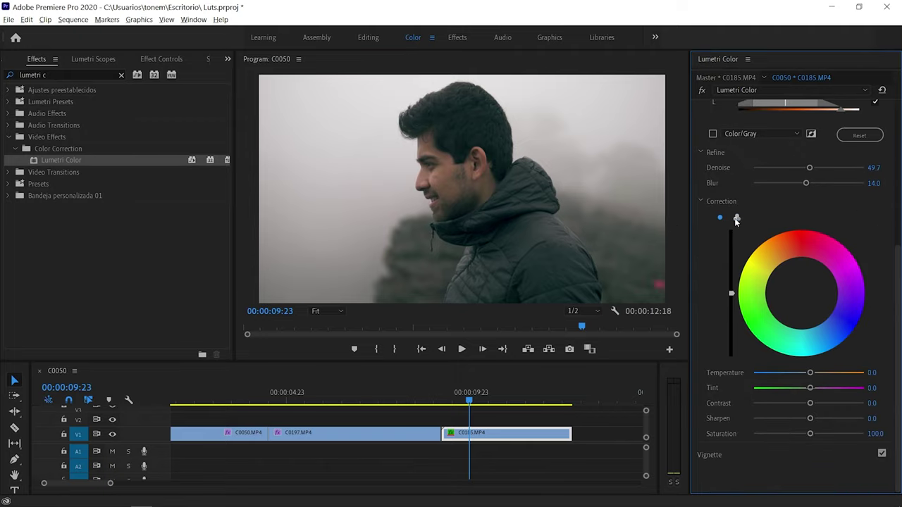
Switch the HSL Secondary correction to three-way wheels and display the waveform scope.
click(736, 219)
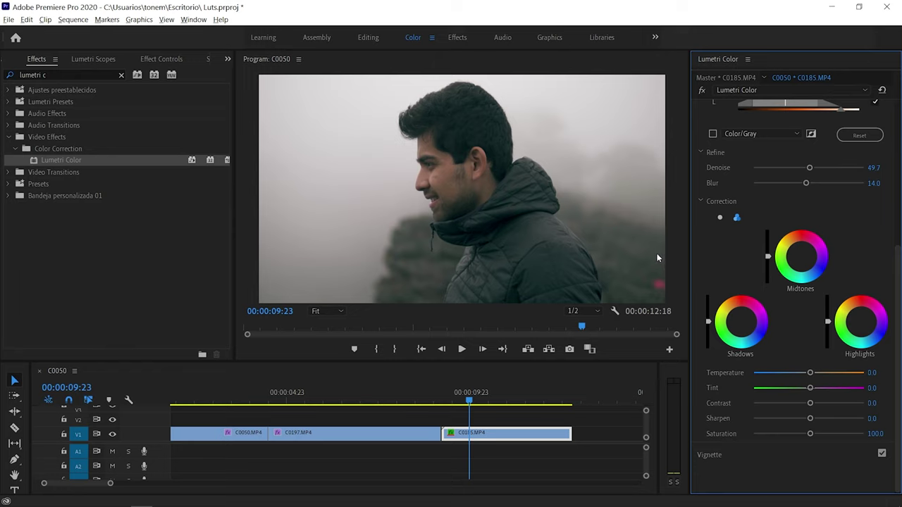
key(shift+7)
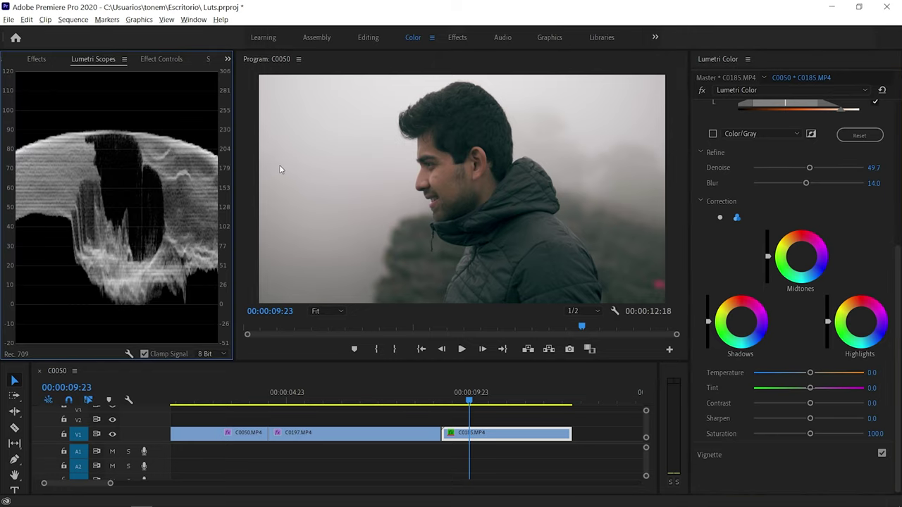
Switch Lumetri Scopes to the YUV vectorscope and widen the scope panel.
right_click(76, 156)
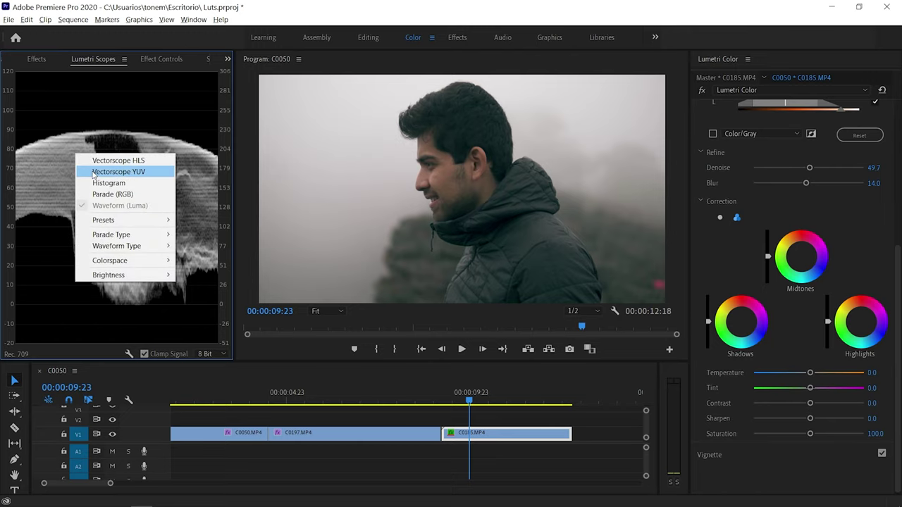
click(99, 171)
drag(233, 110, 273, 110)
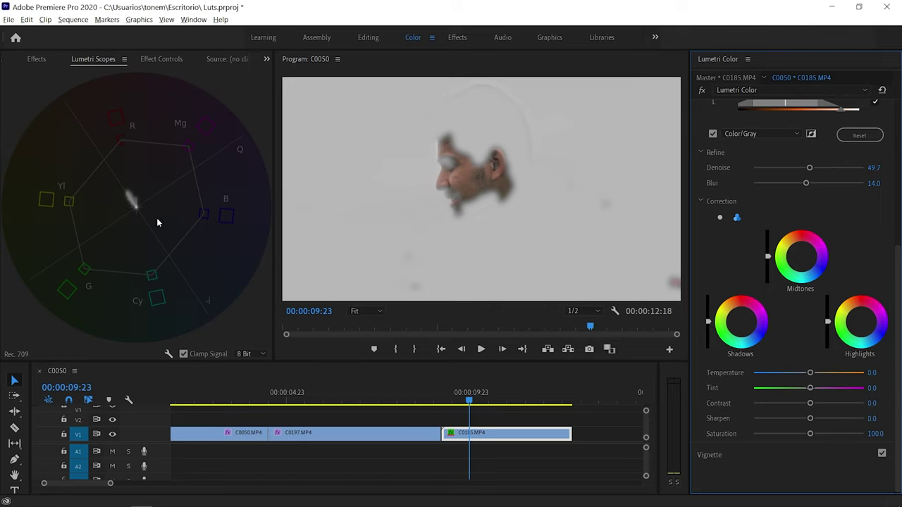
Test the skin Midtones wheel toward yellow, reset it to neutral, then shift it slightly.
drag(801, 257, 788, 253)
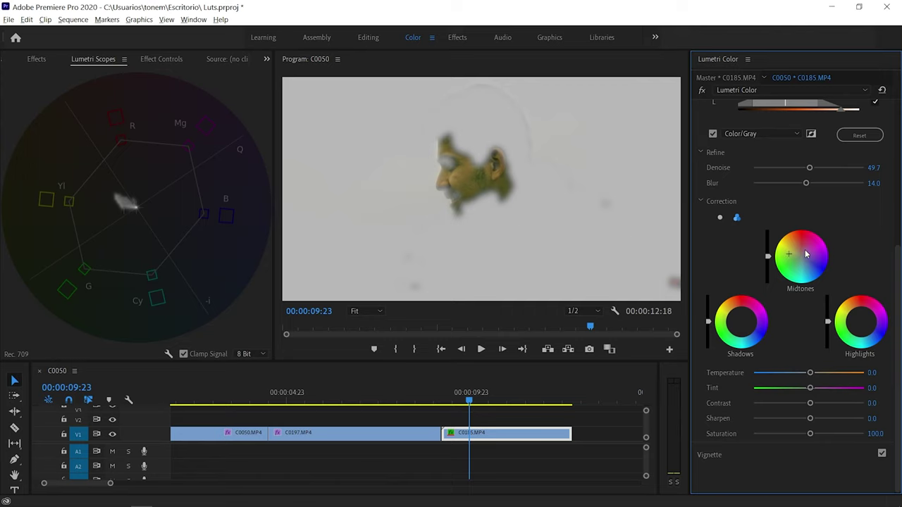
drag(808, 255, 802, 248)
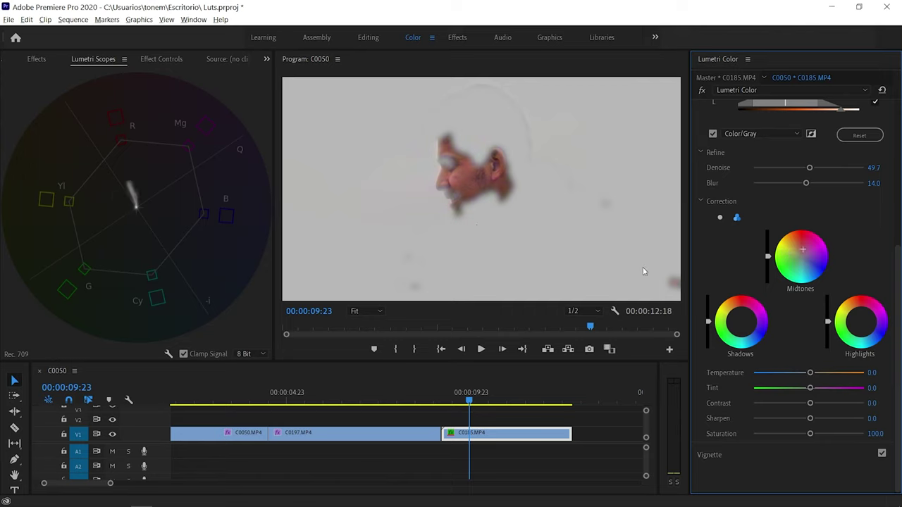
double_click(808, 256)
drag(808, 257, 803, 255)
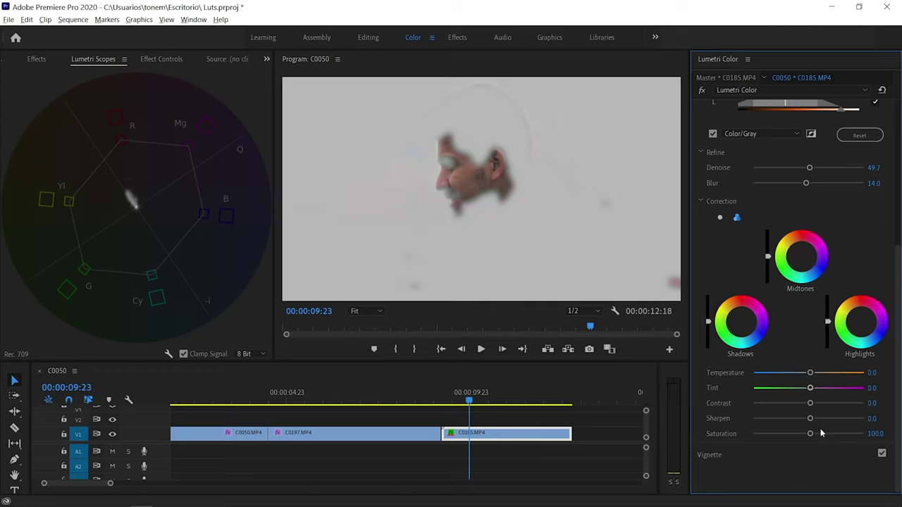
Try skin saturation 155.6, fine-tune midtones, reset saturation to 100, and restore full-colour preview.
drag(825, 431, 837, 437)
click(800, 256)
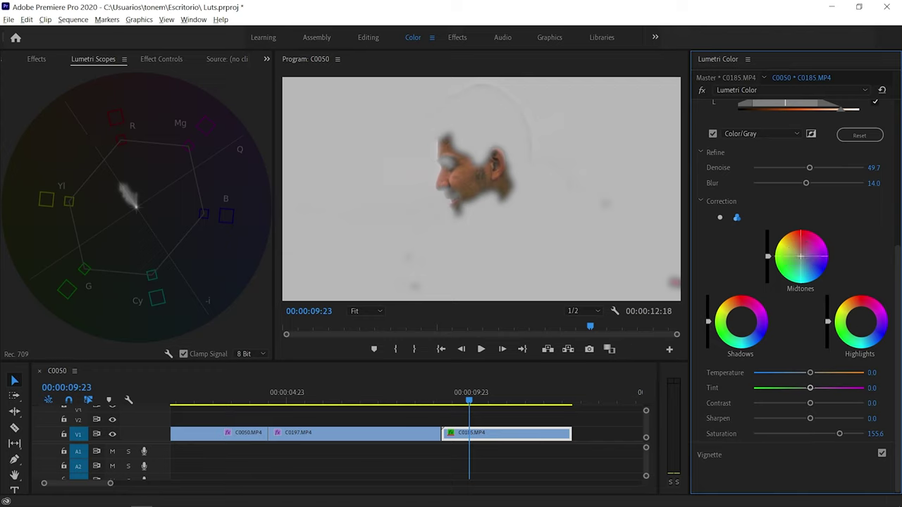
drag(801, 255, 801, 254)
double_click(838, 434)
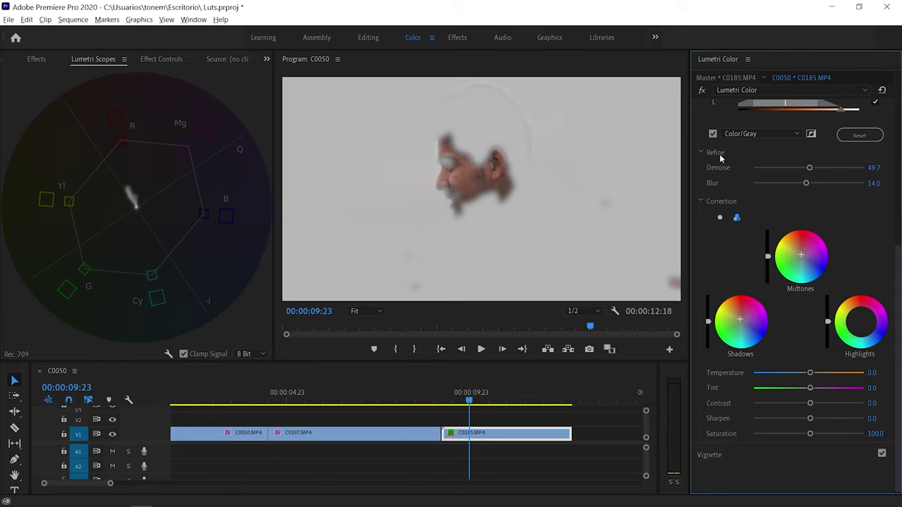
click(712, 134)
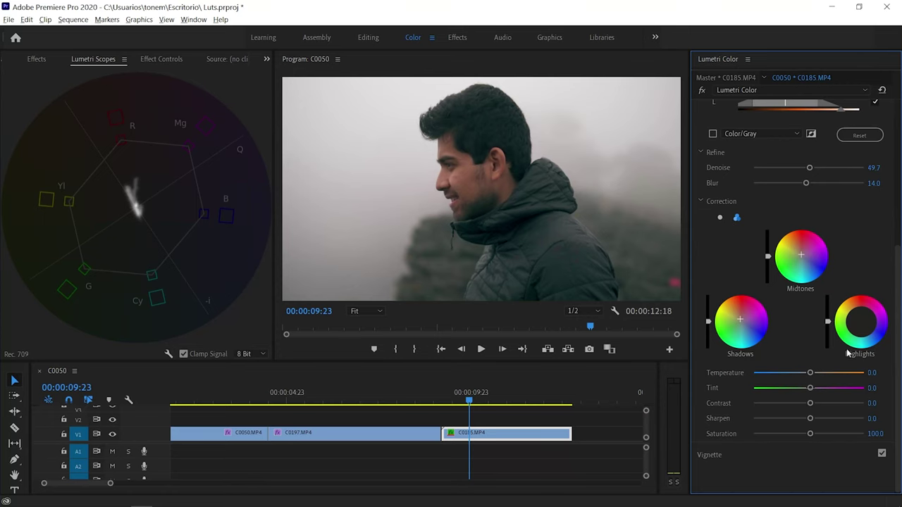
Nudge the skin key's Highlights wheel puck slightly off centre.
drag(861, 322, 863, 323)
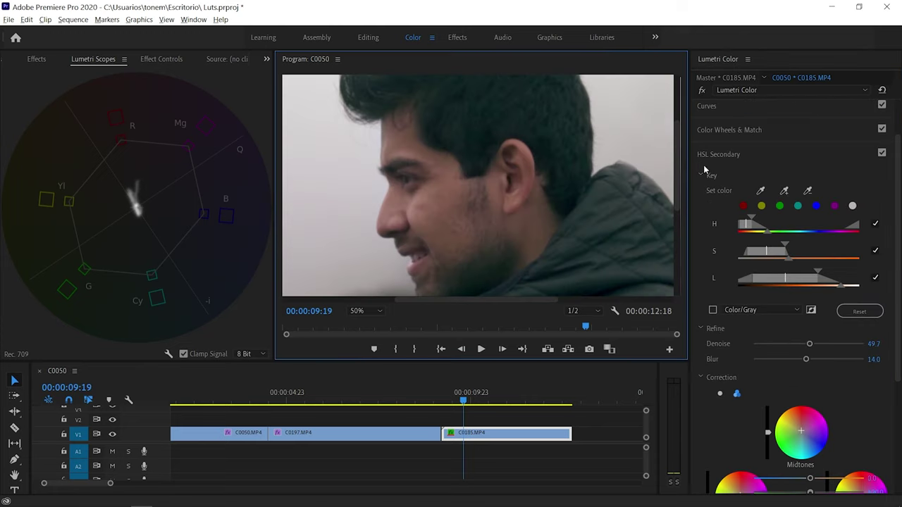
click(881, 154)
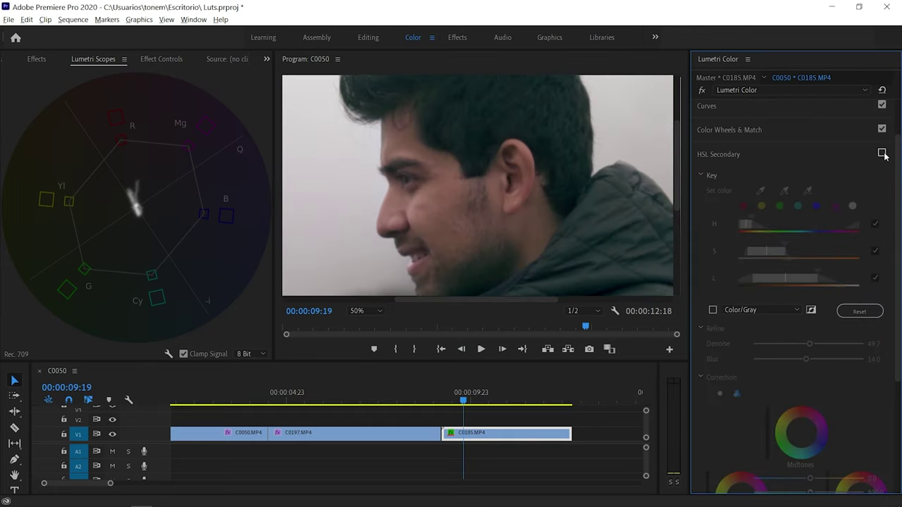
click(881, 154)
click(882, 153)
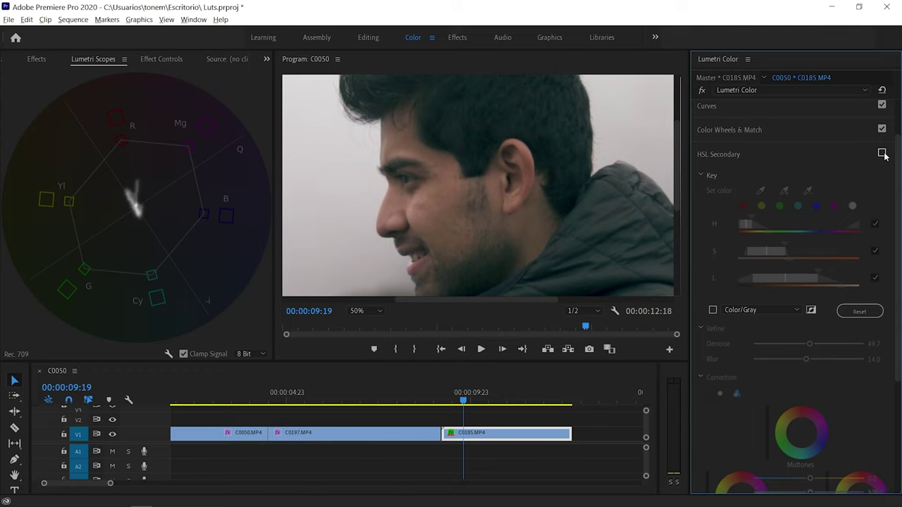
click(881, 154)
click(881, 153)
click(882, 154)
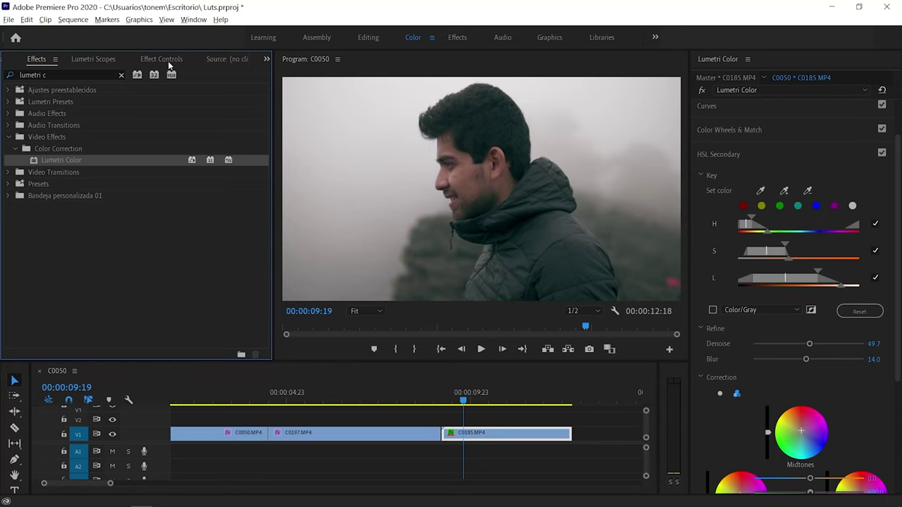
Copy the last Lumetri Color effect in Effect Controls and paste a duplicate onto C0185.
click(167, 61)
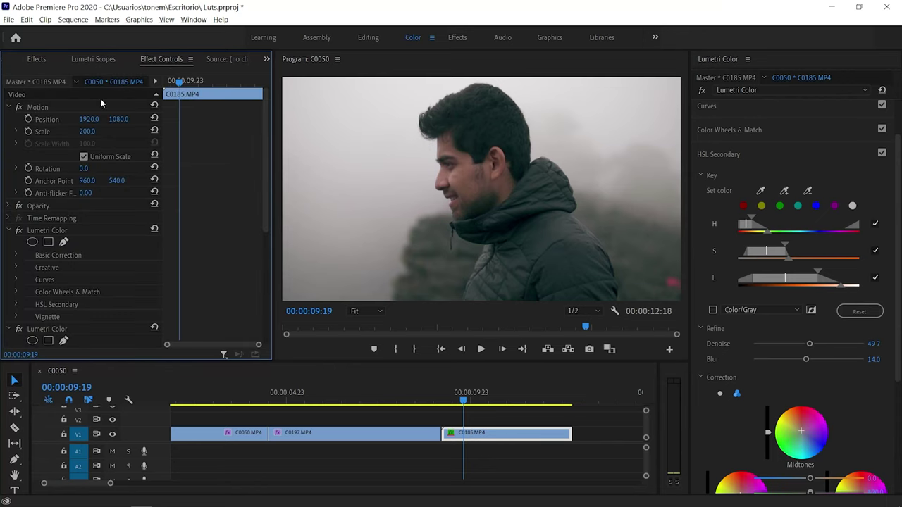
scroll(62, 162, down, 5)
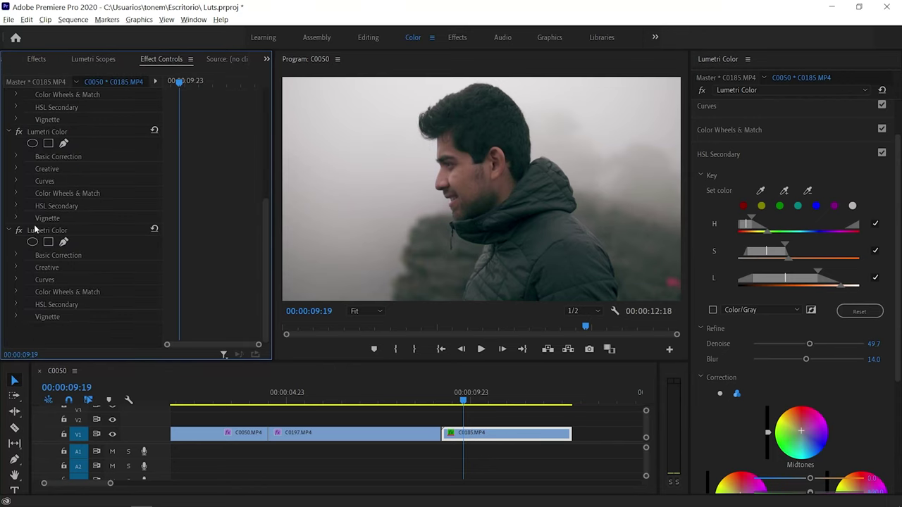
click(39, 232)
right_click(39, 231)
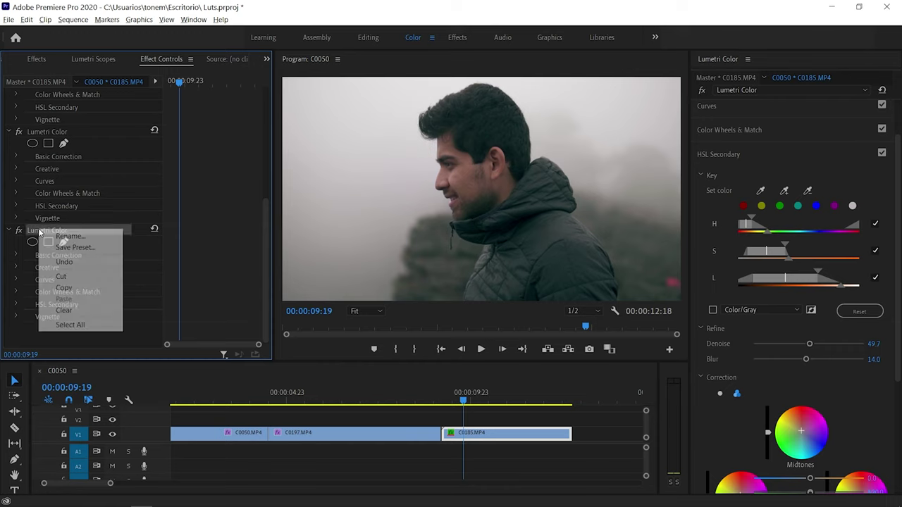
click(84, 287)
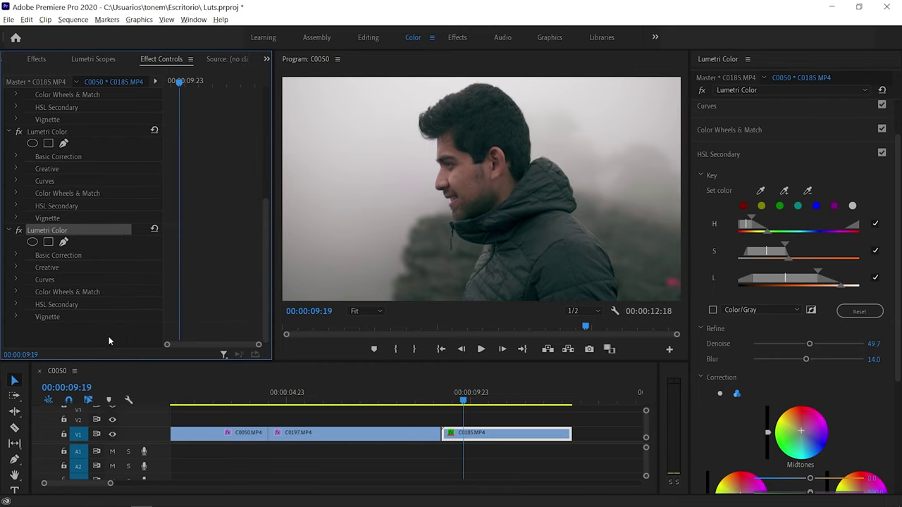
right_click(113, 337)
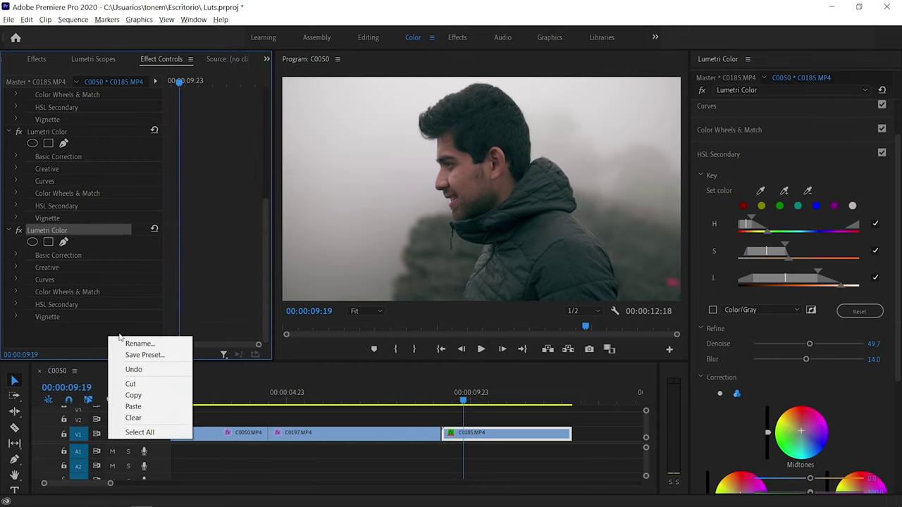
click(150, 408)
Select the pasted Lumetri Color and enable the Color/Gray skin-key mask preview.
click(46, 237)
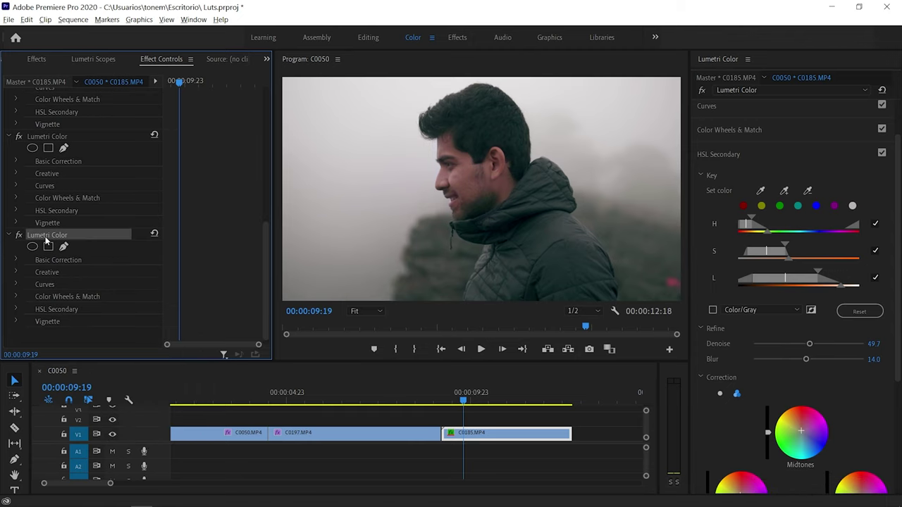
scroll(726, 285, down, 3)
click(712, 228)
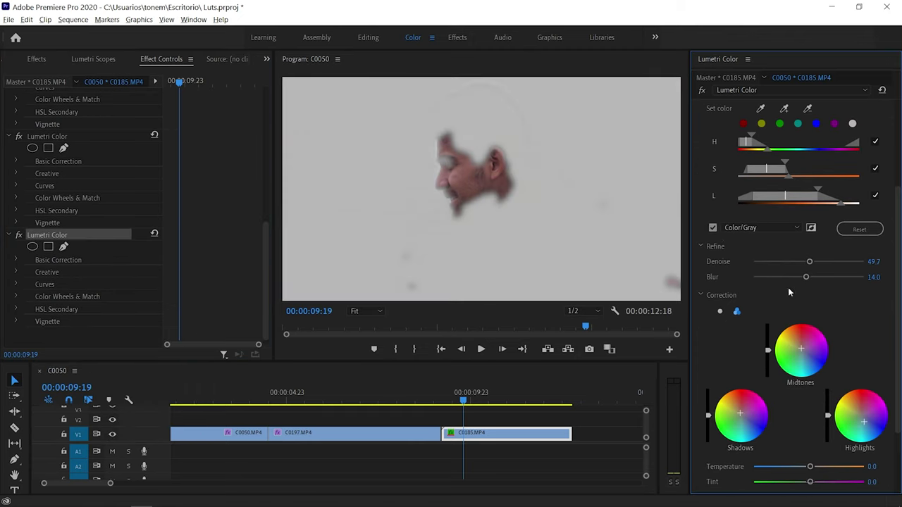
Invert the duplicated skin key, use a single correction wheel, and nudge it toward blue.
scroll(793, 278, up, 3)
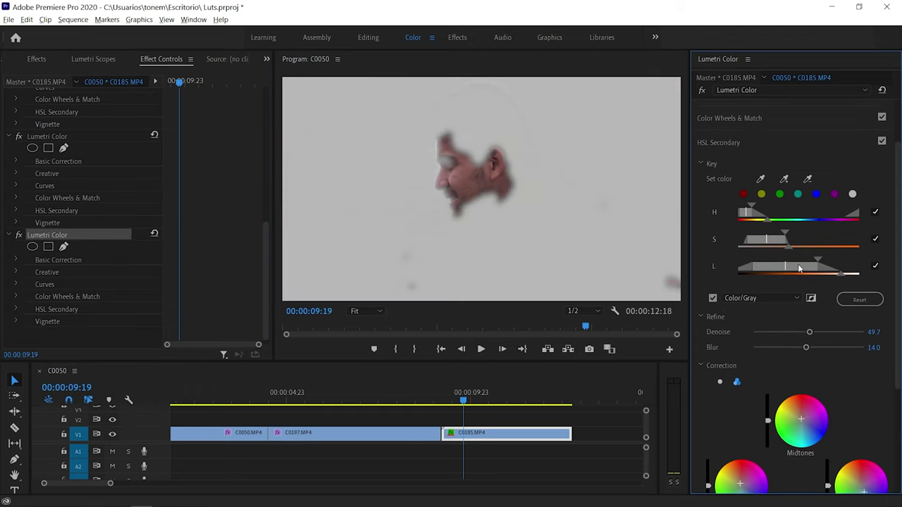
click(811, 299)
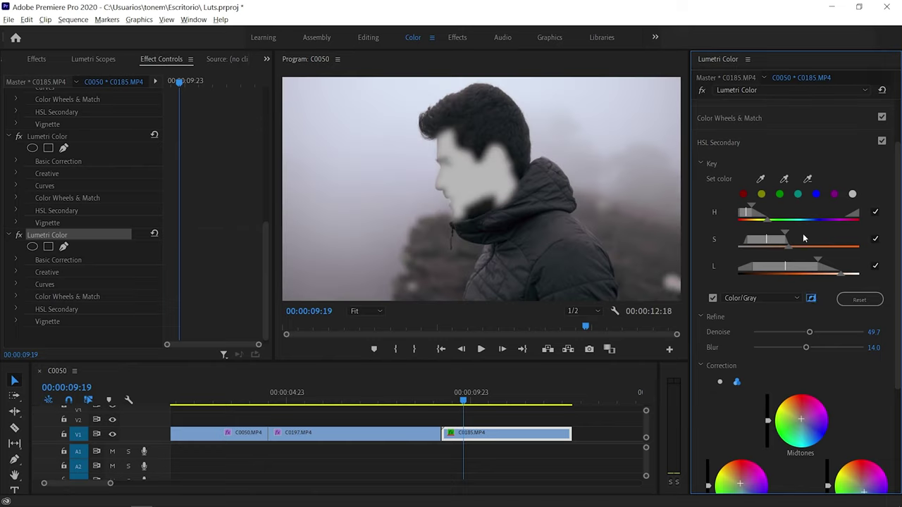
scroll(796, 226, down, 4)
click(720, 289)
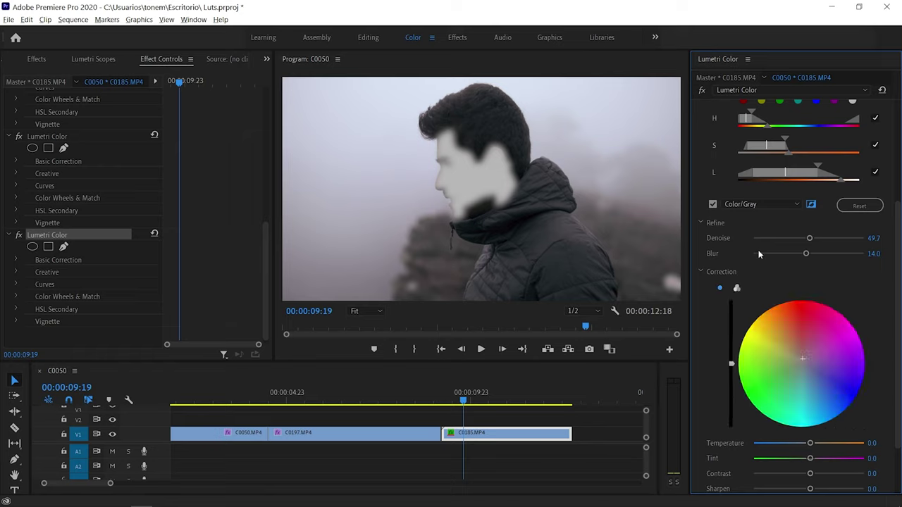
scroll(801, 282, down, 3)
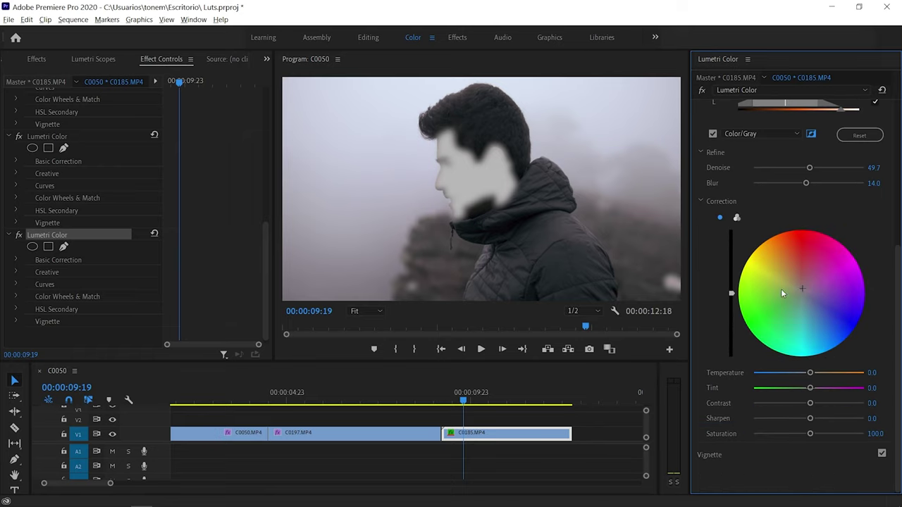
drag(801, 299, 805, 308)
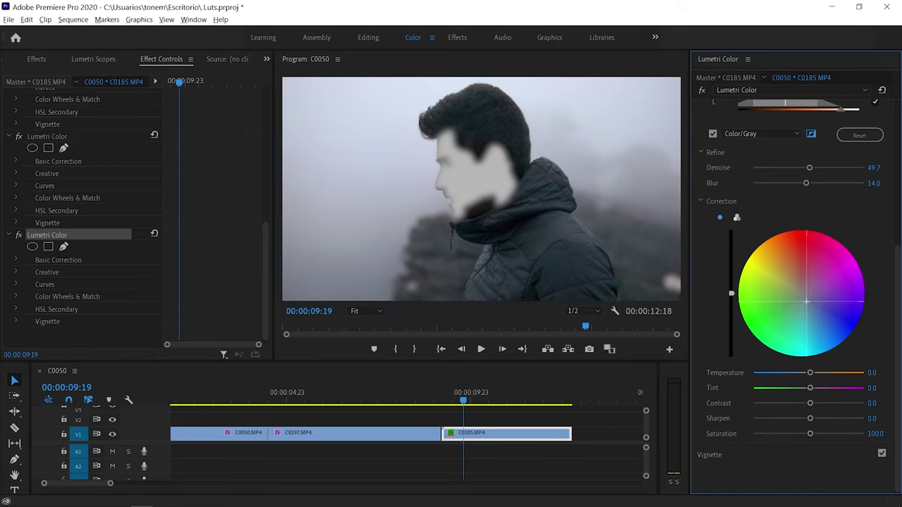